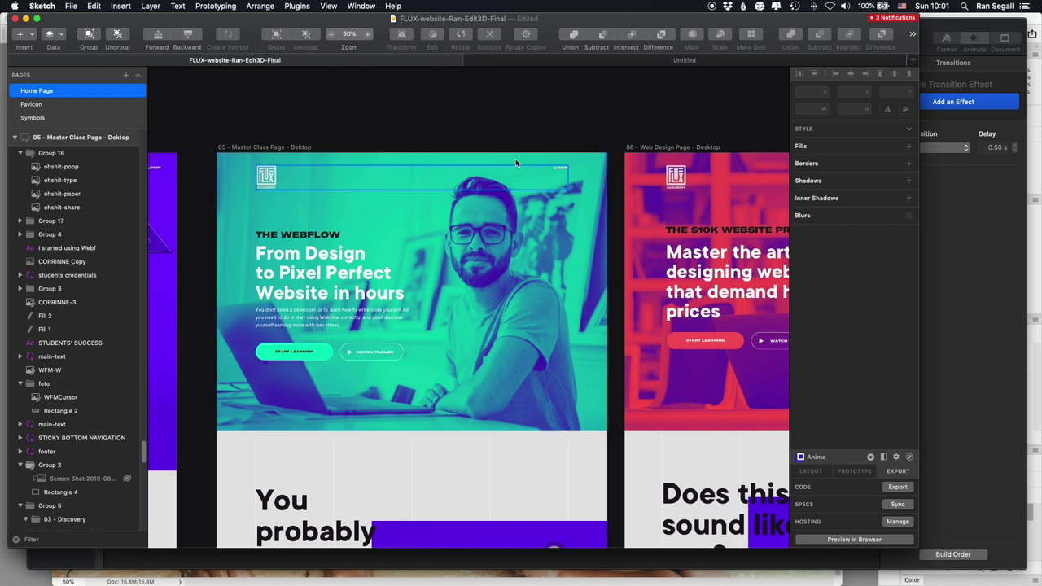
In the Untitled document, export the photo of the children to the Desktop as a 2x JPG named Sketch.
left_click(506, 392)
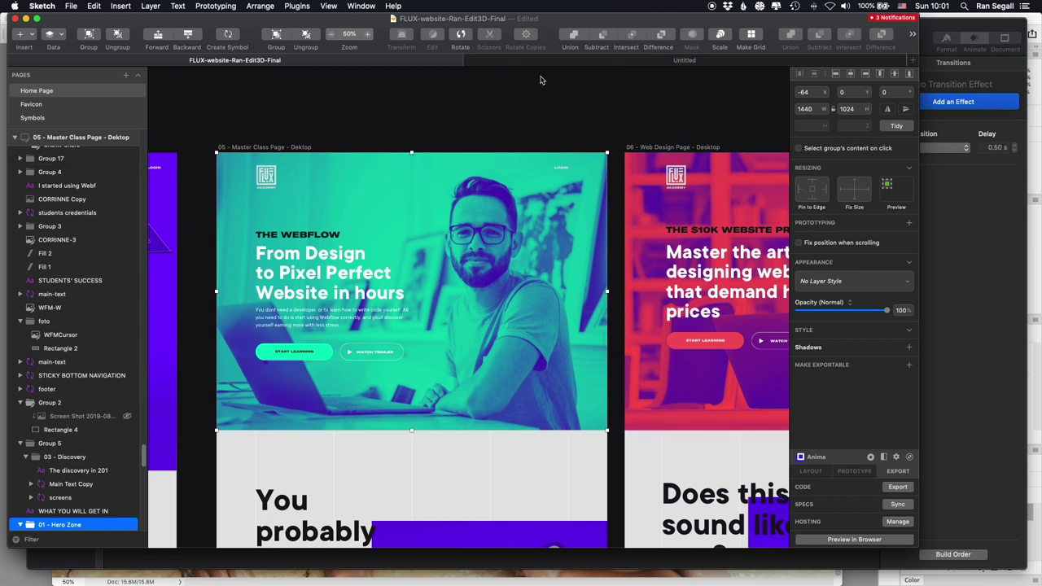
left_click(605, 62)
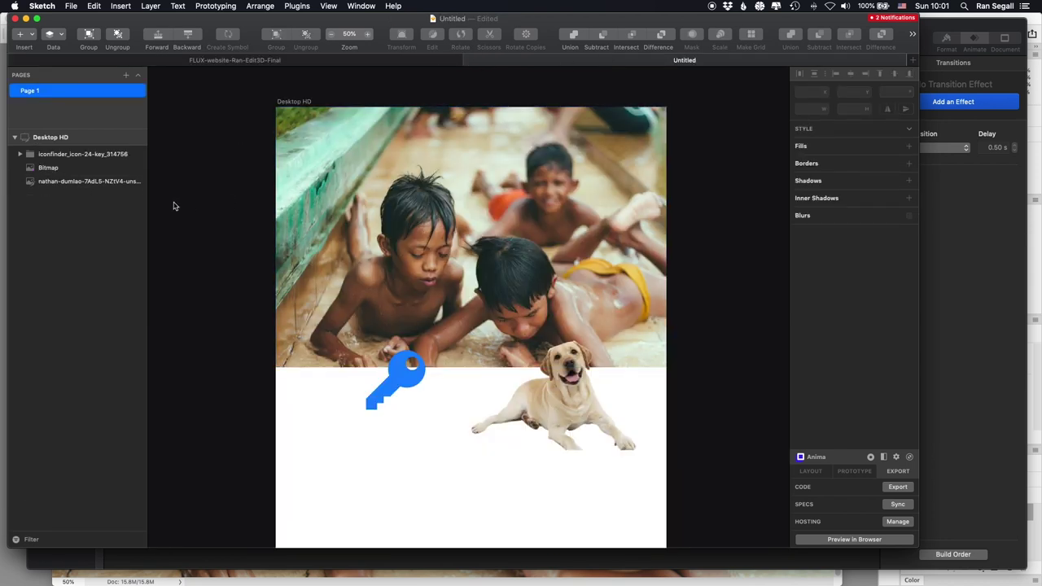
left_click(308, 100)
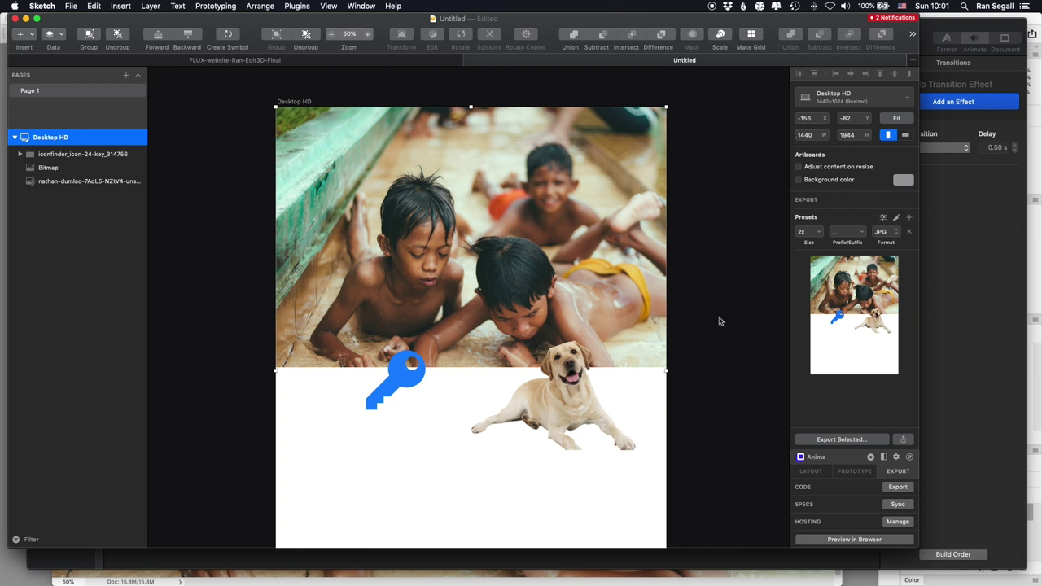
left_click(562, 231)
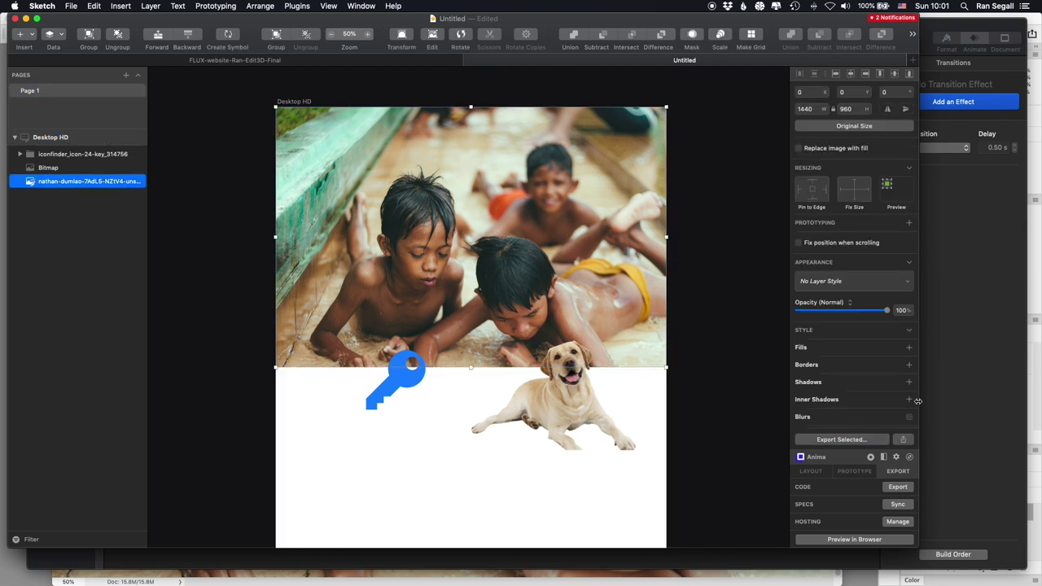
scroll(856, 335, "down", 5)
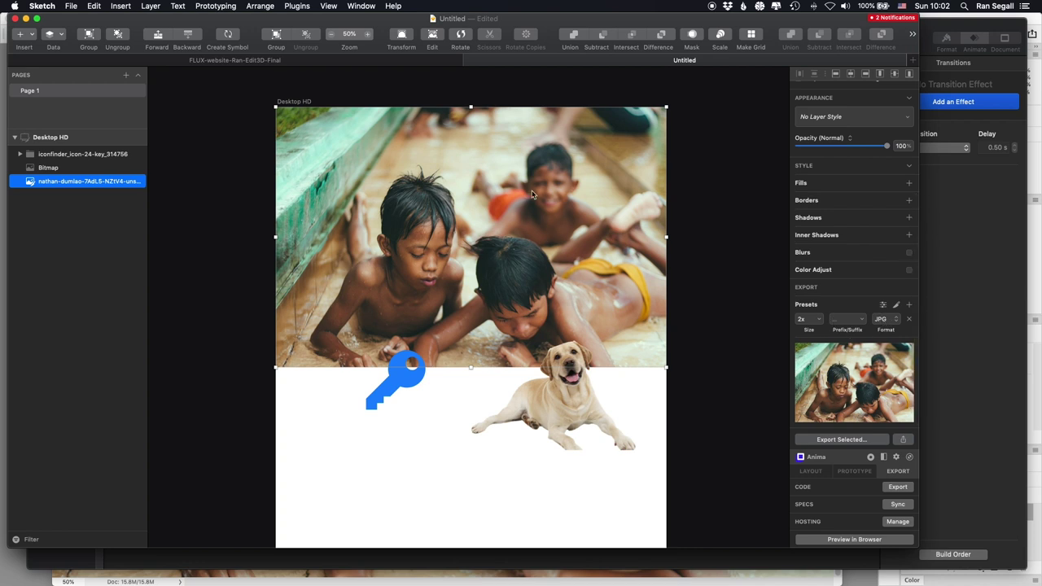
left_click(826, 440)
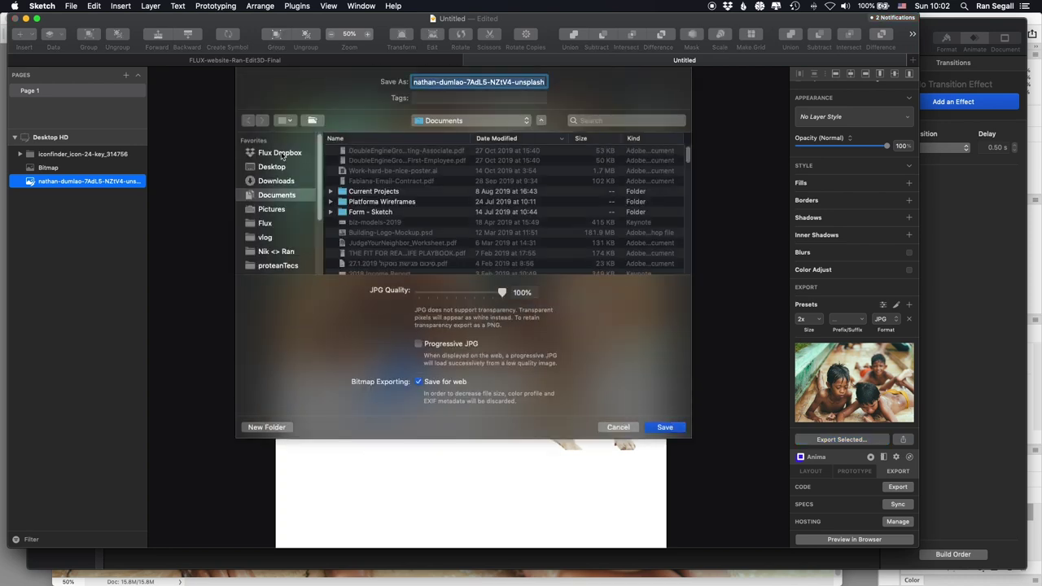
left_click(276, 167)
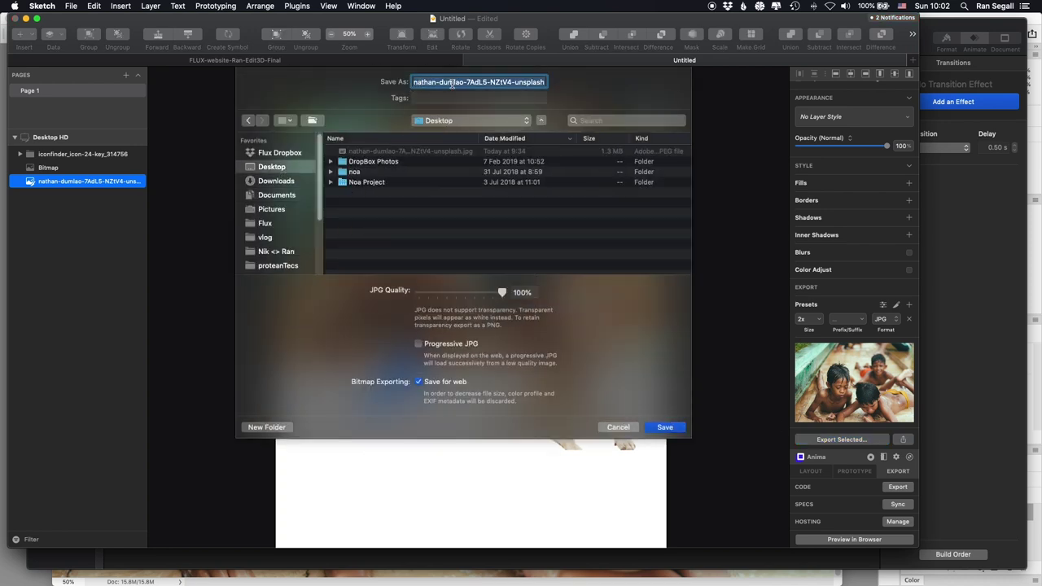
type("Sketch")
key("Return")
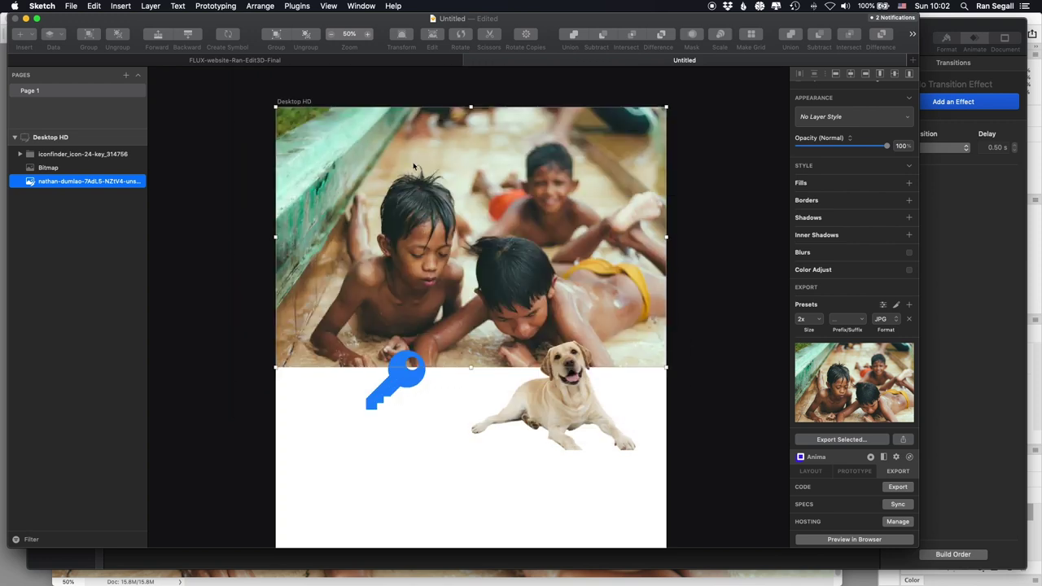
Switch to Finder and compare the file sizes of Sketch.jpg and the original Unsplash photo on the Desktop.
key("super+Tab")
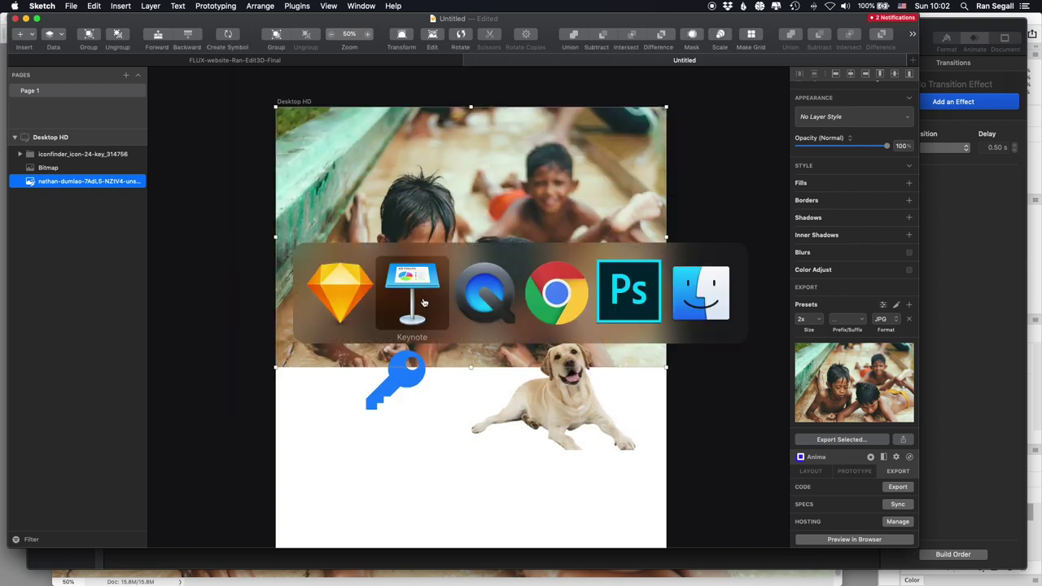
left_click(684, 290)
left_click(154, 346)
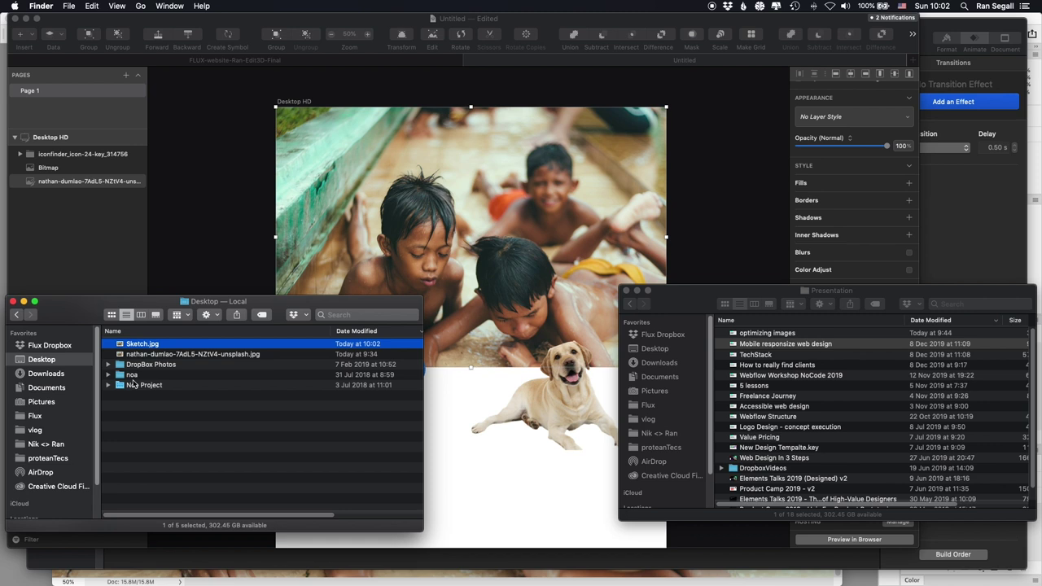
left_click_drag(199, 514, 348, 516)
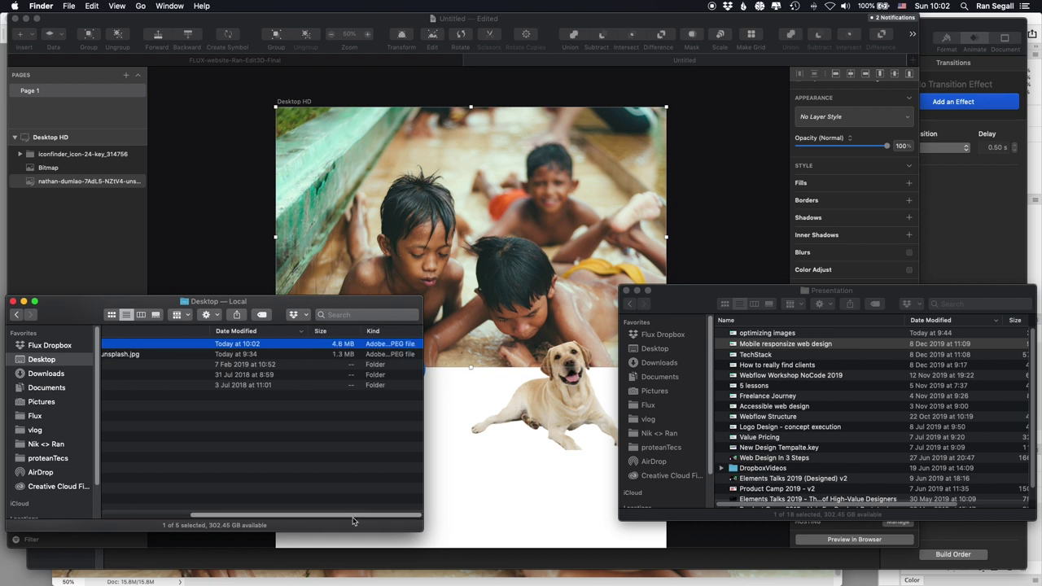
left_click(325, 355)
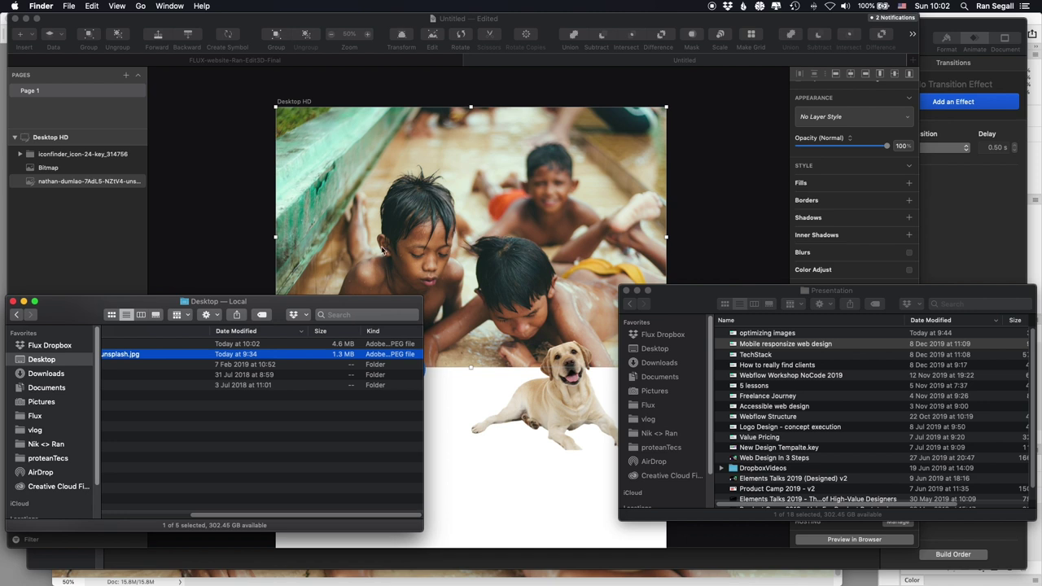
scroll(256, 517, "left", 5)
Return to Sketch, review the JPG quality setting in the photo's export options, and close them without exporting.
left_click(183, 203)
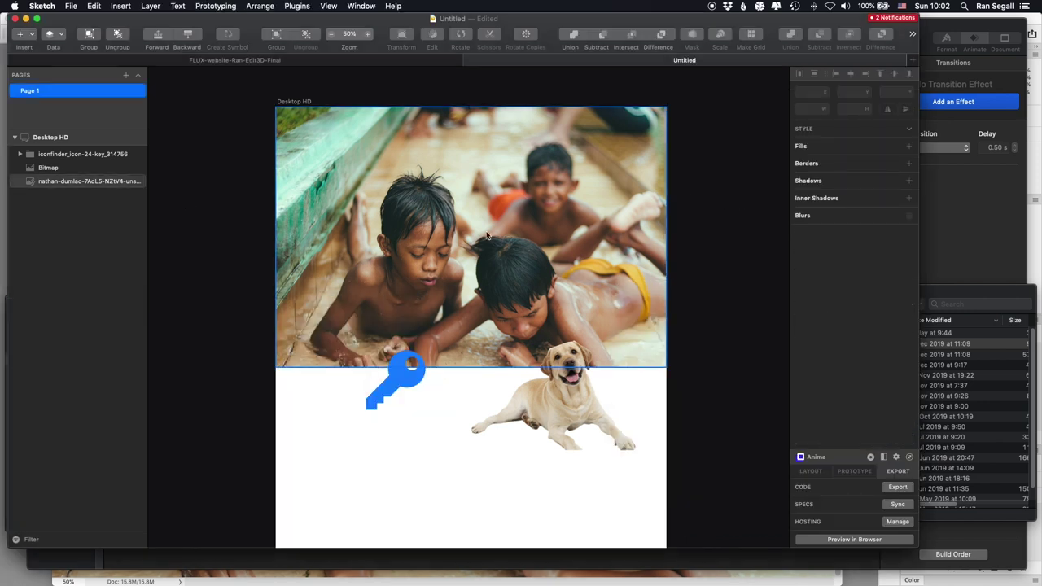
scroll(889, 305, "down", 5)
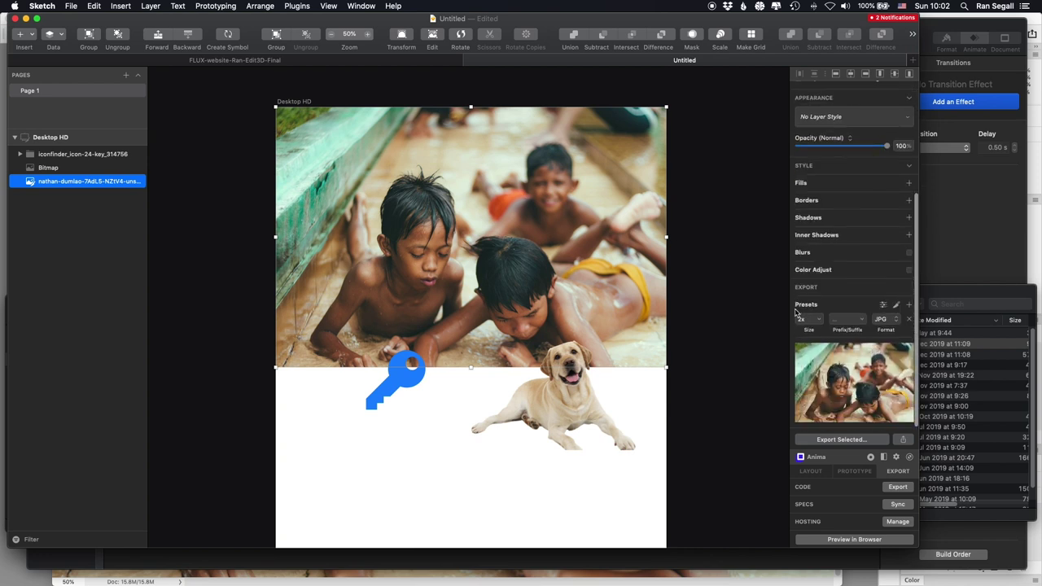
left_click(825, 441)
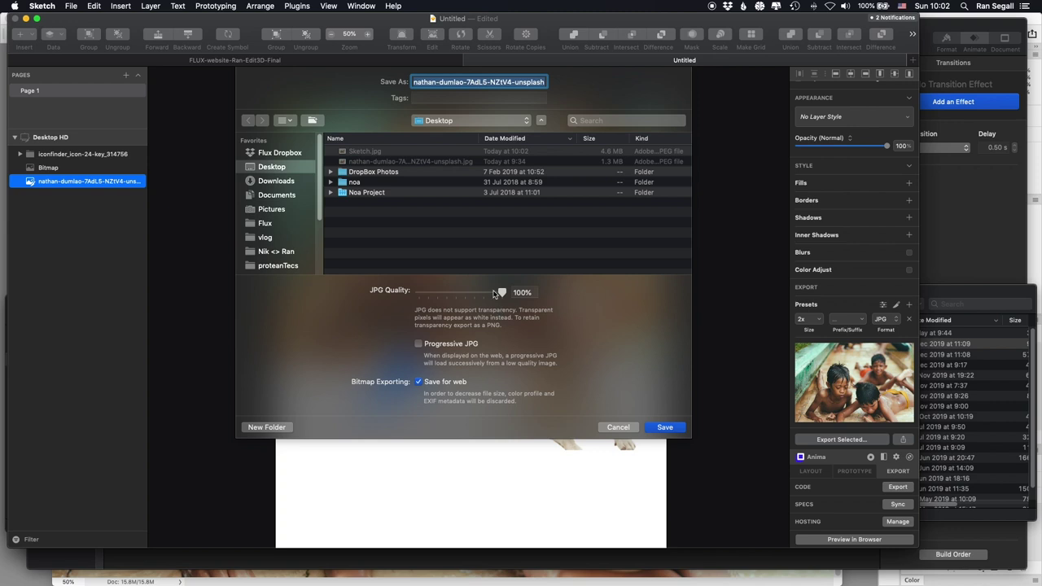
left_click_drag(502, 294, 529, 295)
left_click(616, 427)
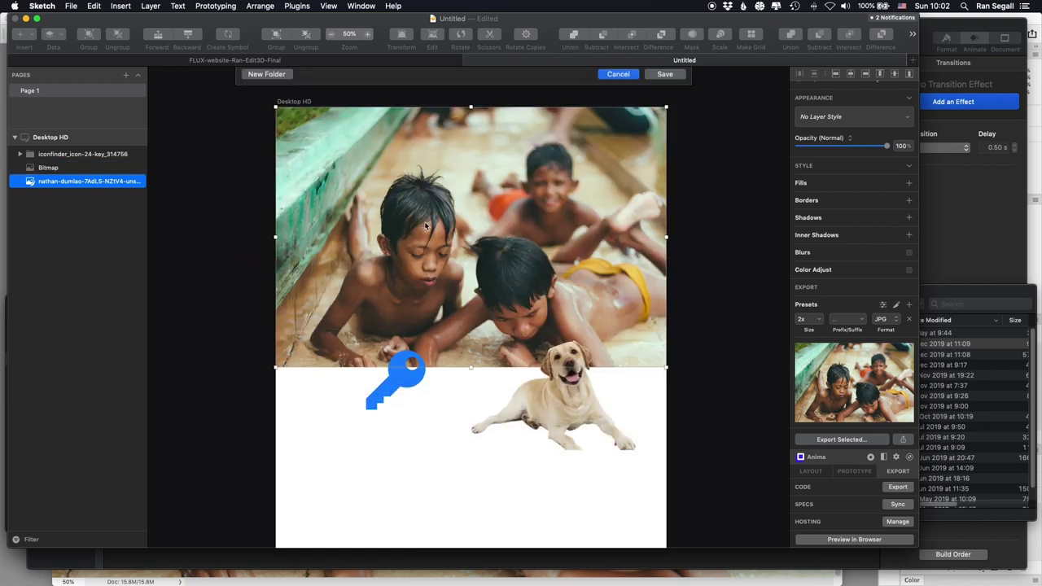
Switch to Finder and open Sketch.jpg from the Desktop in Photoshop.
left_click(226, 251)
key("super+Tab")
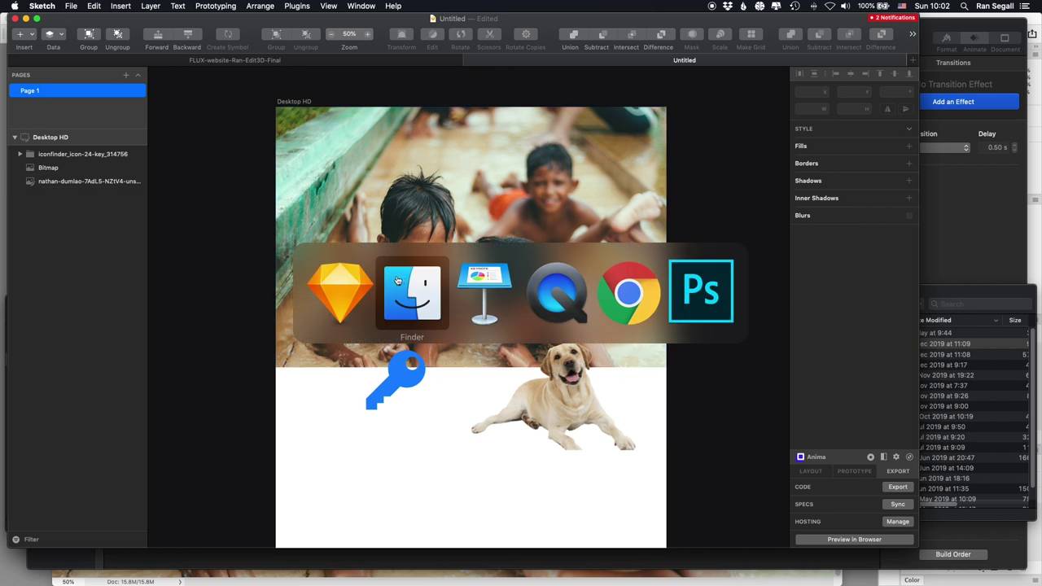
left_click(398, 281)
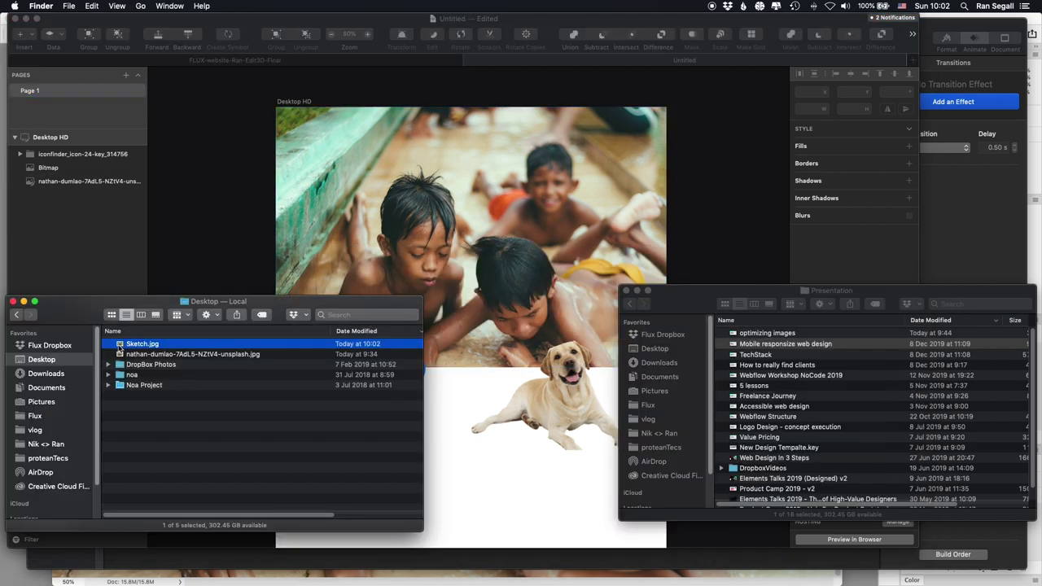
double_click(124, 348)
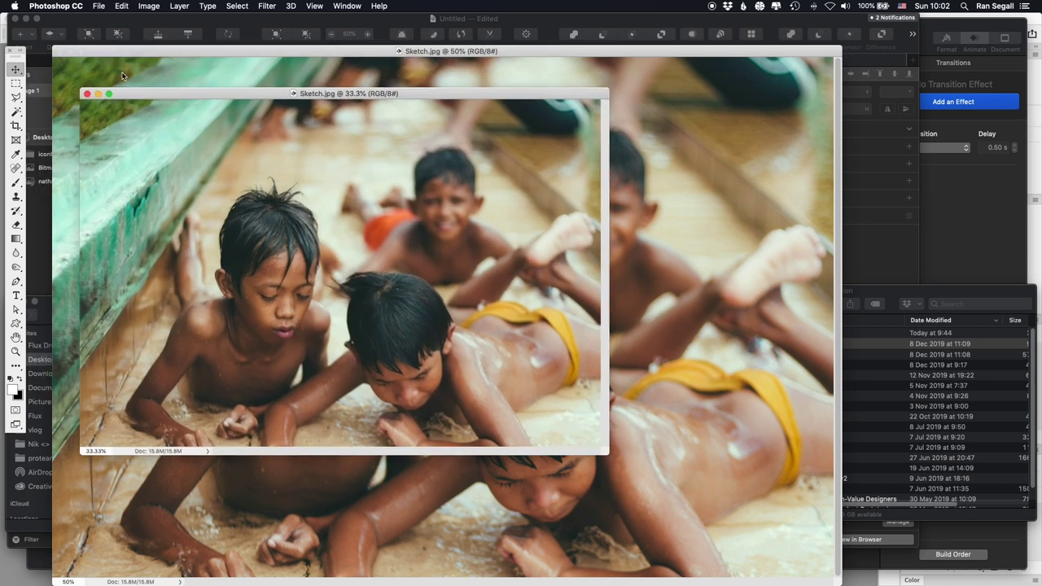
Preview Sketch.jpg in Save for Web with the JPEG High preset and inspect the image detail.
key("super+alt+shift+s")
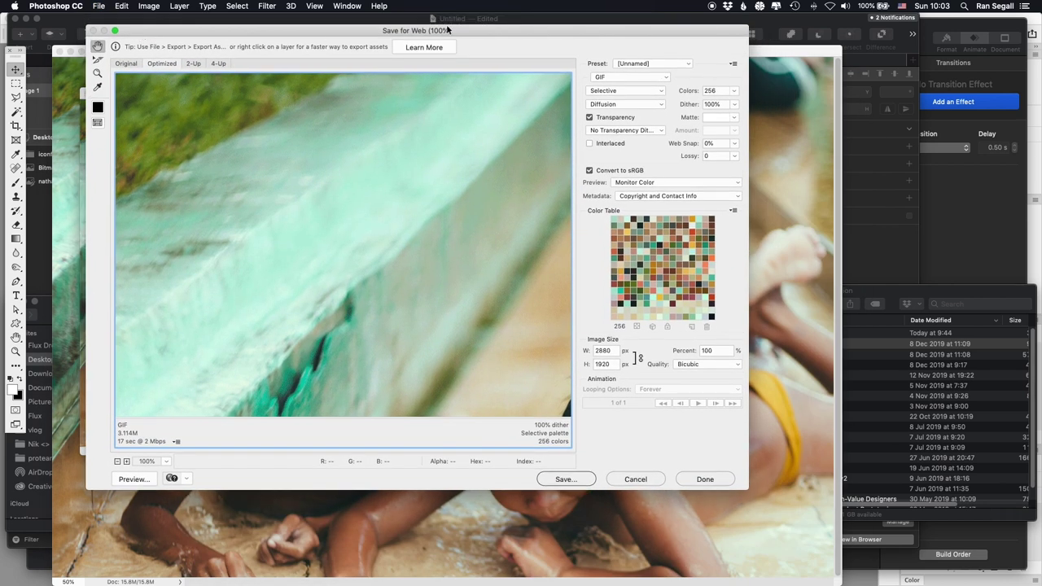
left_click_drag(423, 84, 448, 296)
left_click(636, 63)
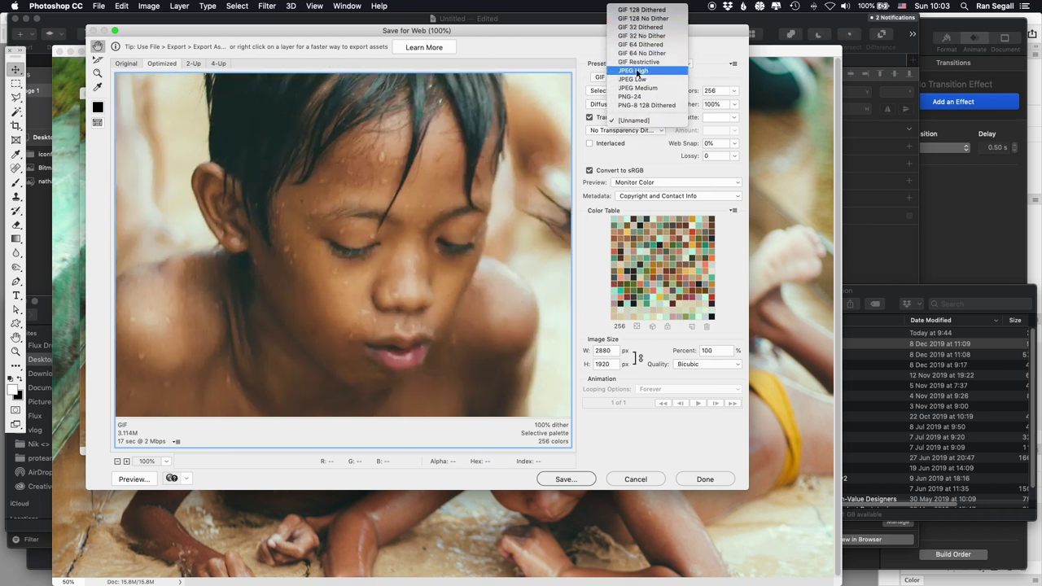
left_click(632, 71)
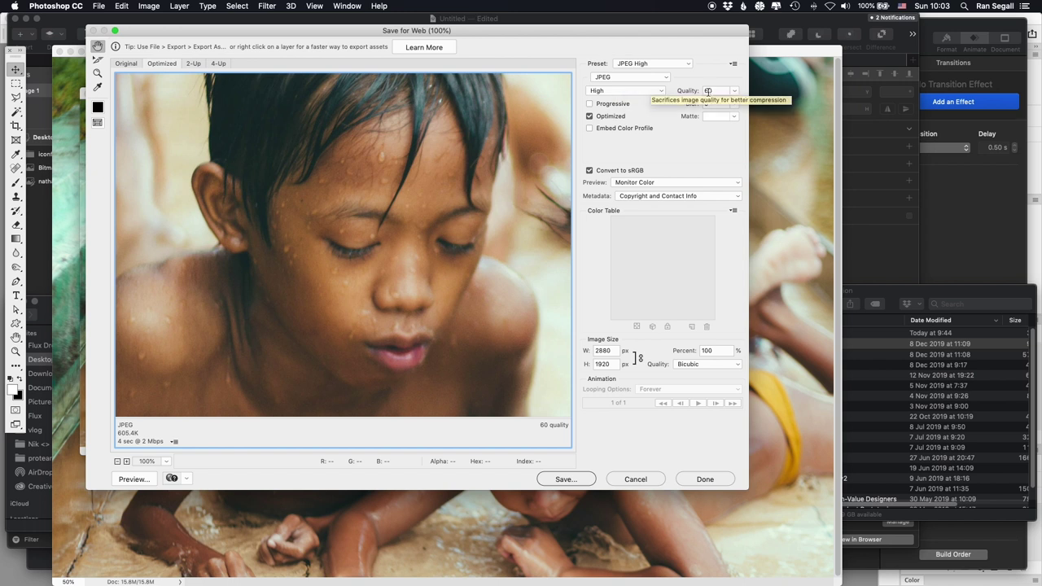
left_click_drag(365, 272, 329, 228)
left_click_drag(447, 263, 330, 150)
left_click_drag(155, 163, 389, 341)
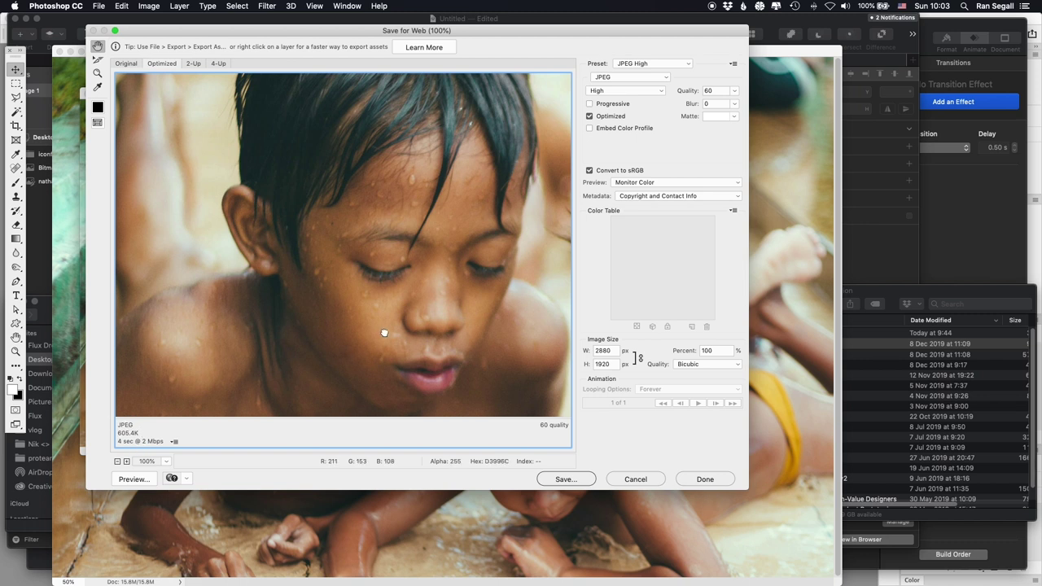
scroll(383, 331, "down", 3)
scroll(383, 331, "right", 2)
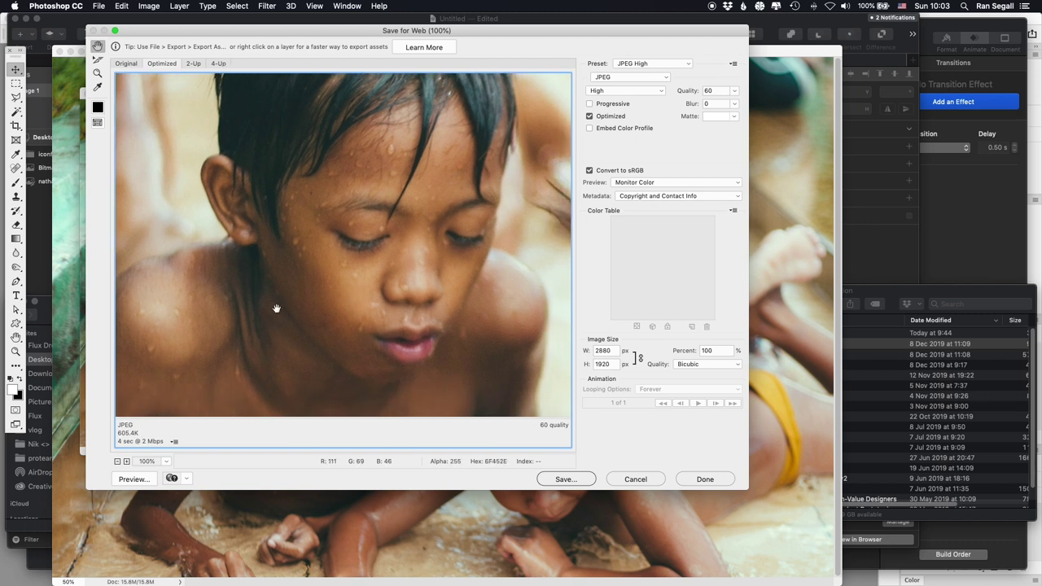
Compare the JPEG Medium and JPEG High presets on the photo, inspect the faces at Medium, and cancel Save for Web.
left_click(636, 64)
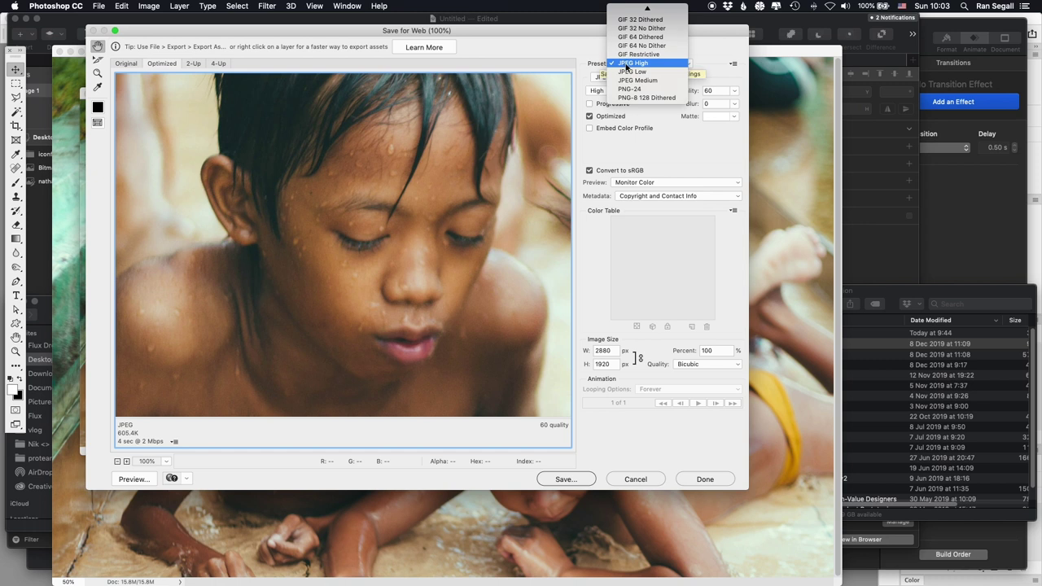
left_click(632, 80)
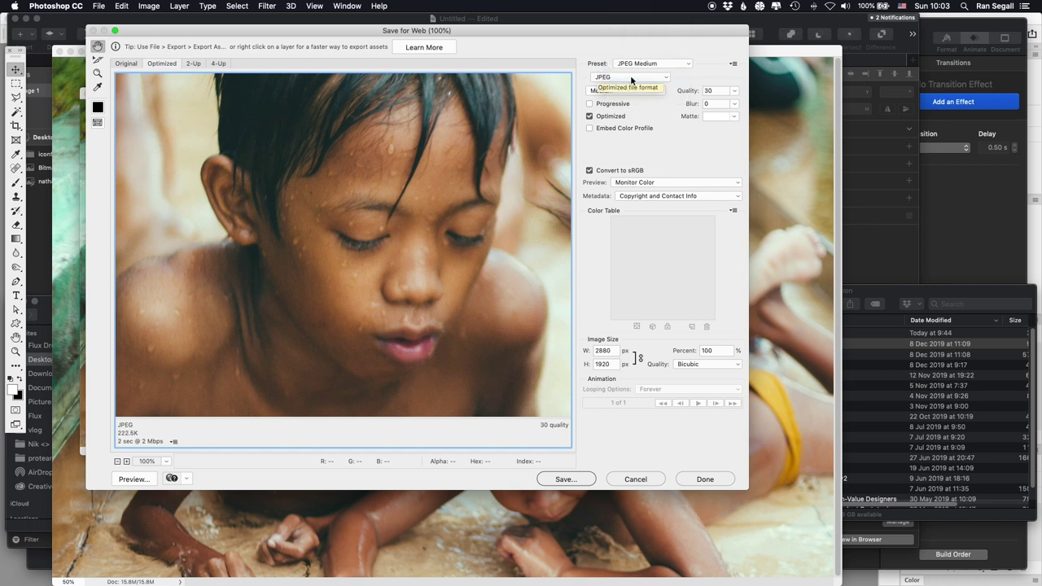
left_click(638, 65)
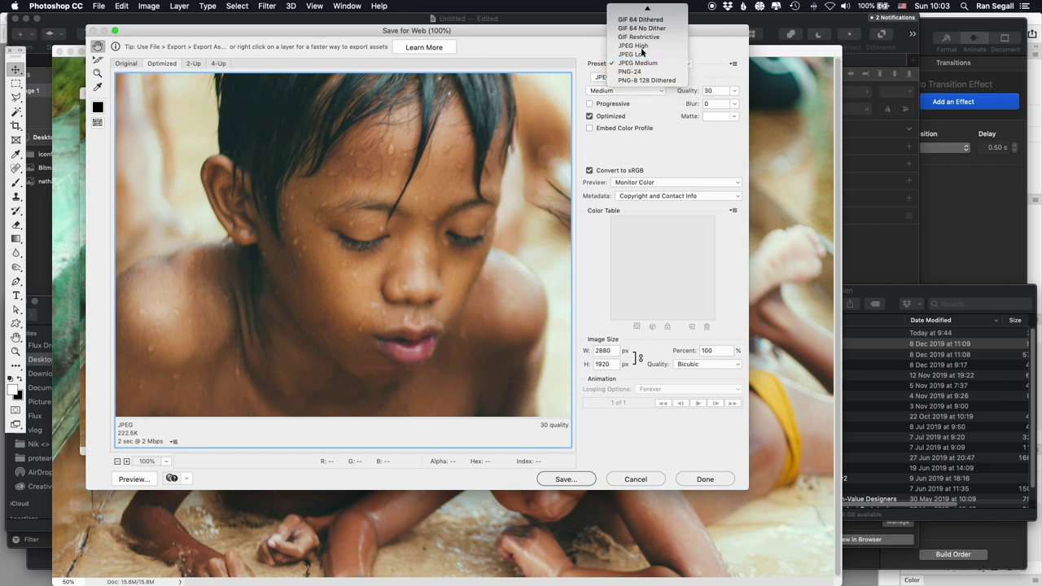
left_click(632, 47)
left_click(636, 64)
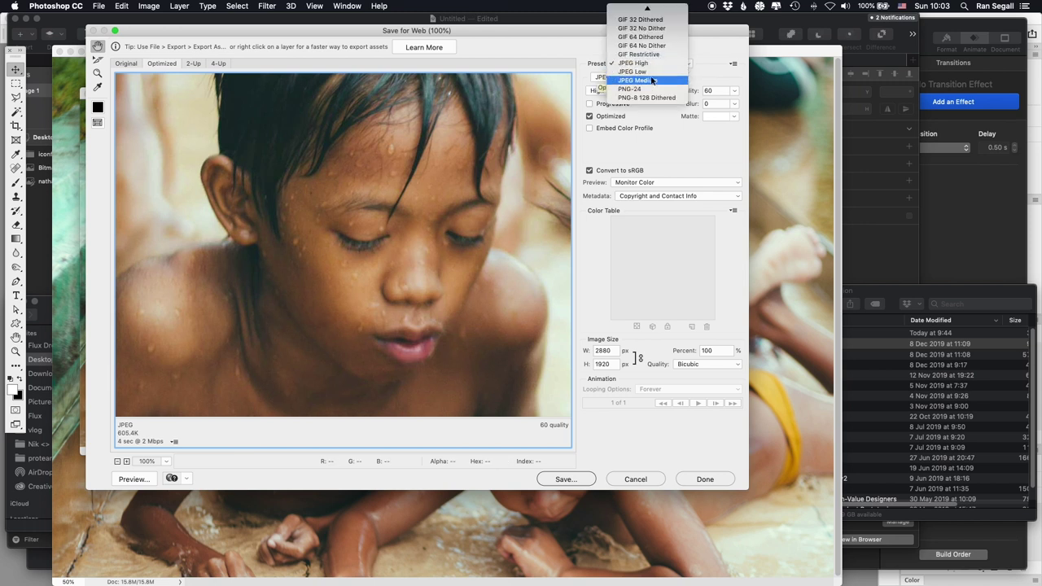
left_click(635, 78)
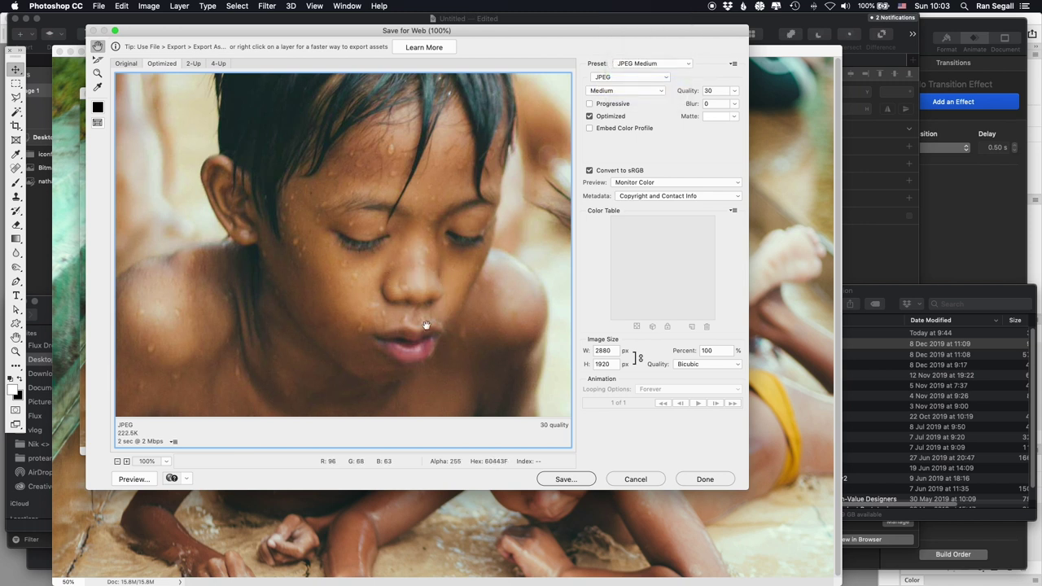
left_click_drag(481, 284, 342, 293)
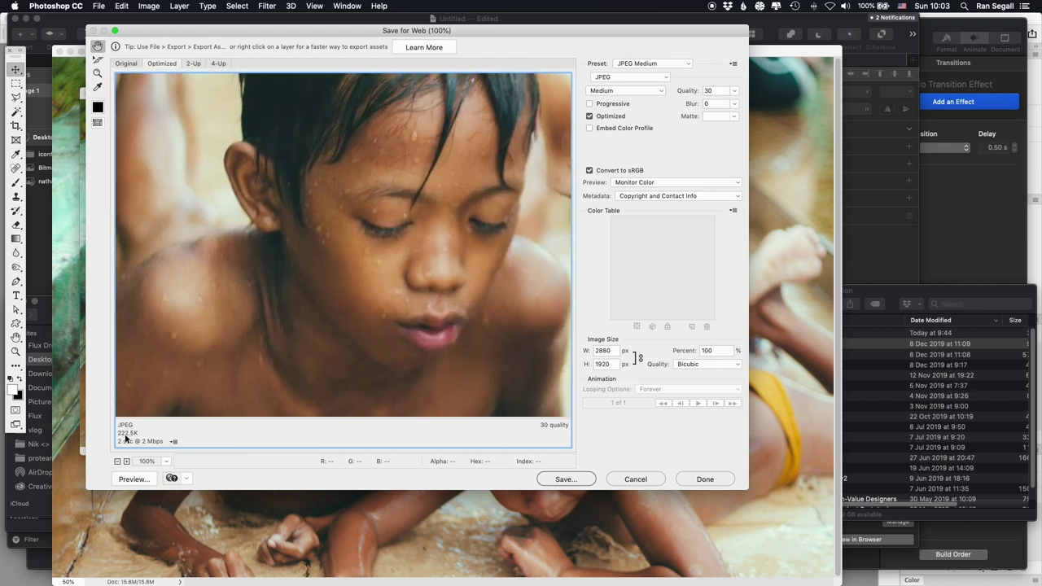
left_click_drag(477, 214, 190, 156)
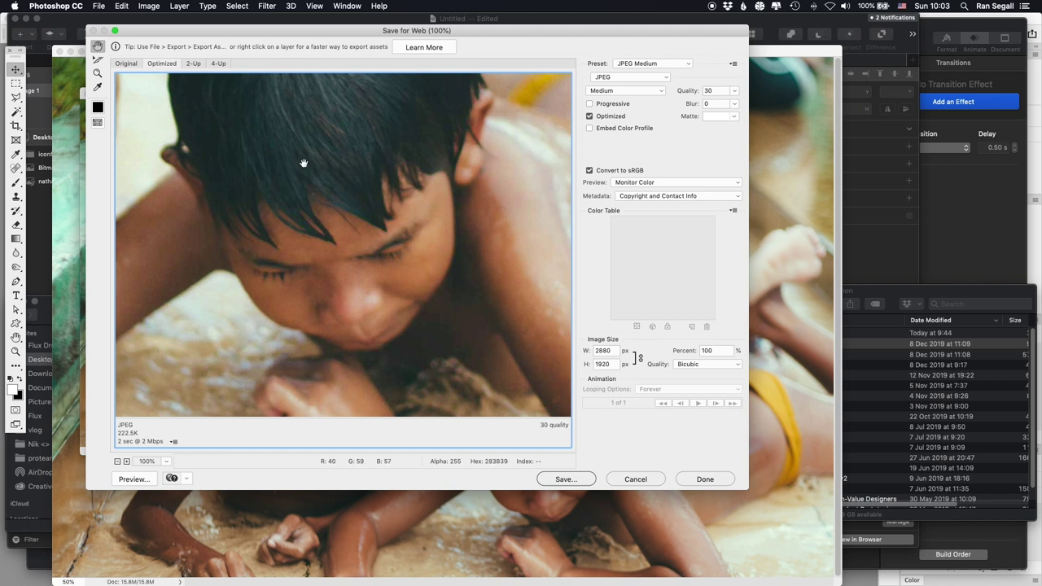
left_click(631, 479)
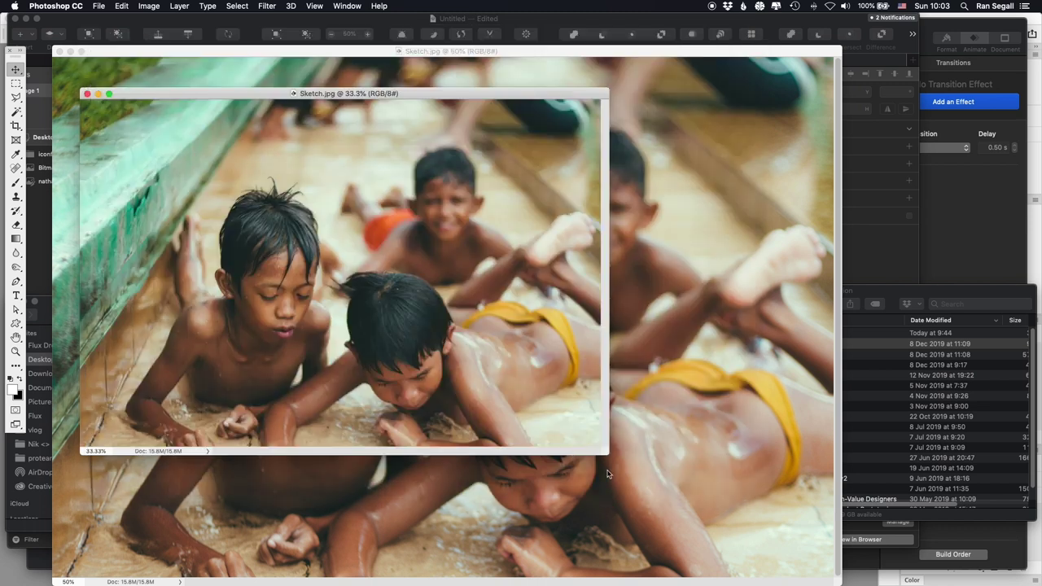
Switch to Sketch and make the dog bitmap exportable as a 2x PNG.
key("super+Tab")
left_click(464, 280)
left_click(472, 399)
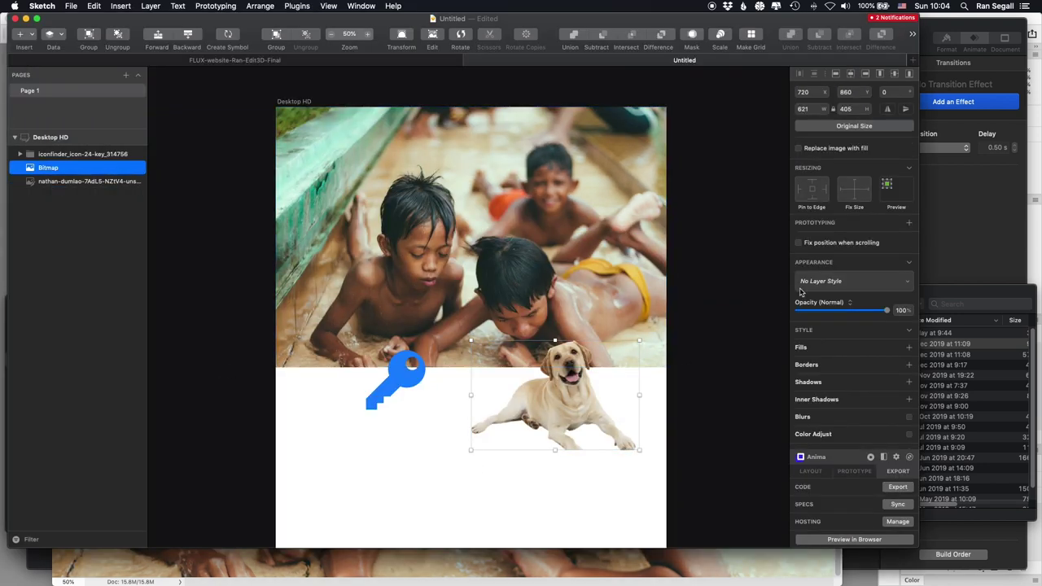
scroll(830, 417, "down", 1)
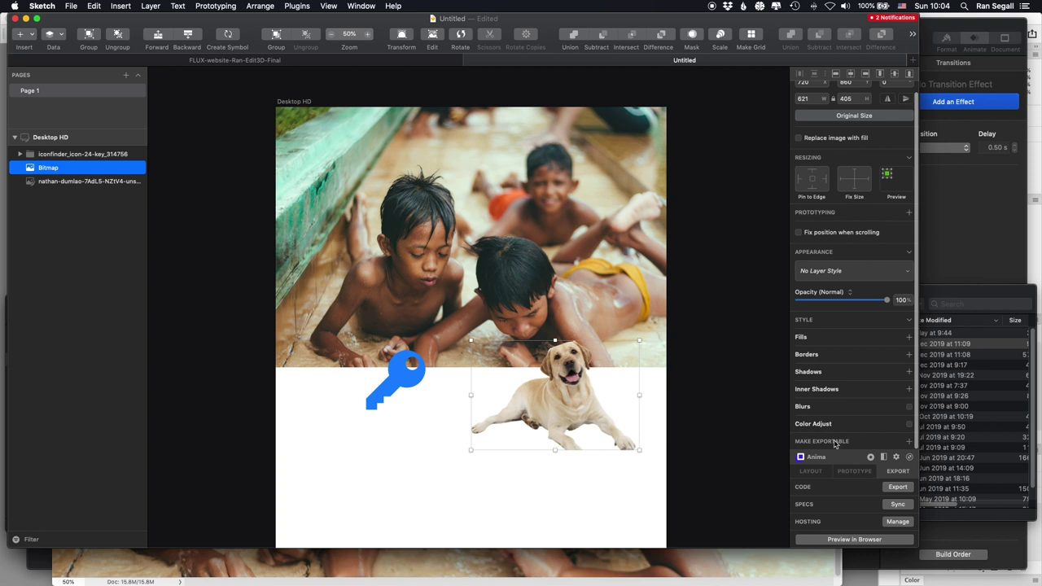
left_click(834, 444)
scroll(851, 366, "down", 5)
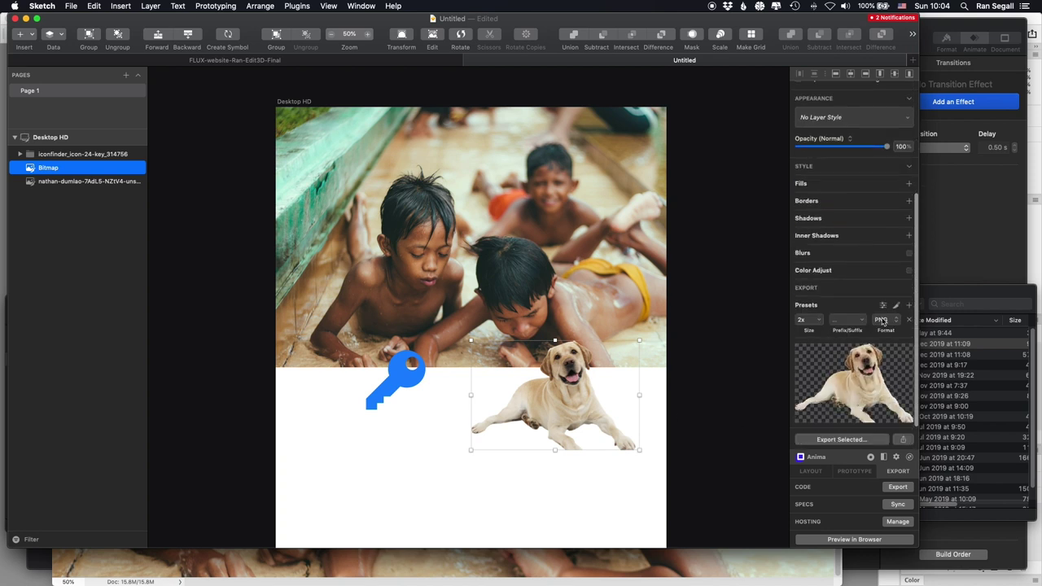
Export the dog bitmap to the Desktop as Sketch-png with Save for web enabled.
left_click(841, 439)
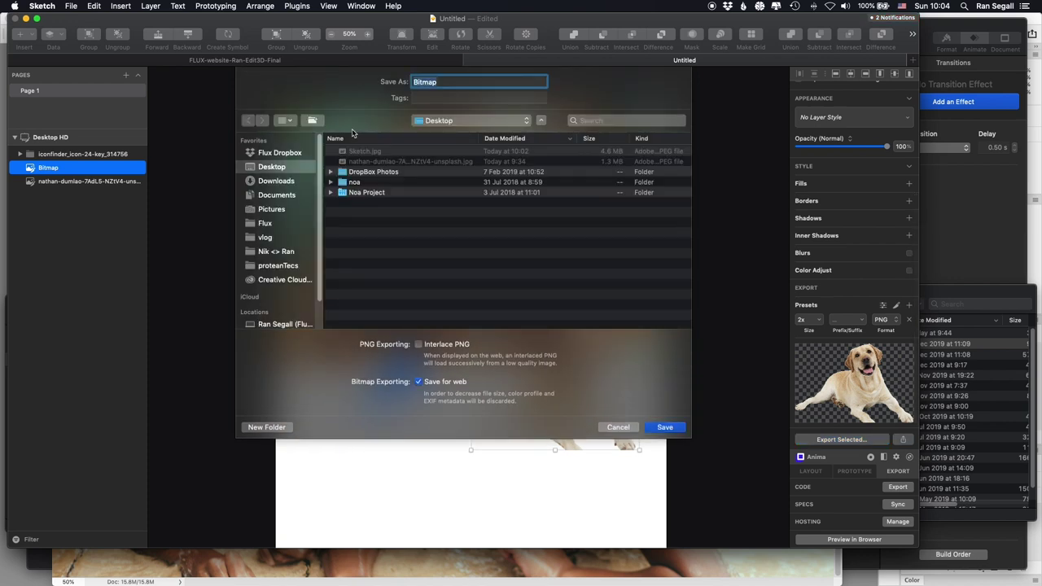
type("Sketch-png")
key("Return")
Switch to Finder, open Sketch-png.png from the Desktop in Photoshop, and check its file size in the file list.
key("super+Tab")
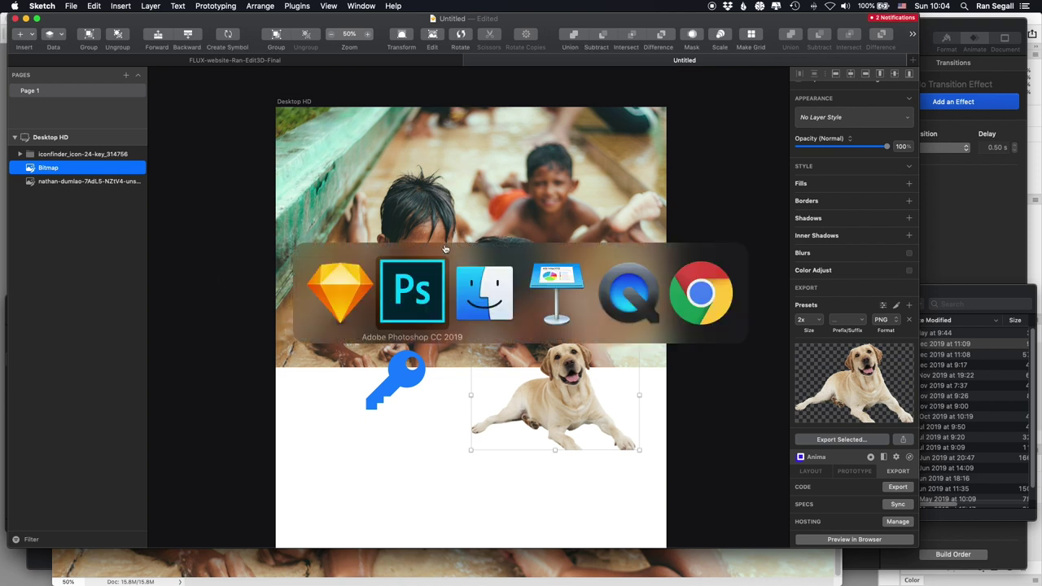
left_click(468, 279)
double_click(150, 343)
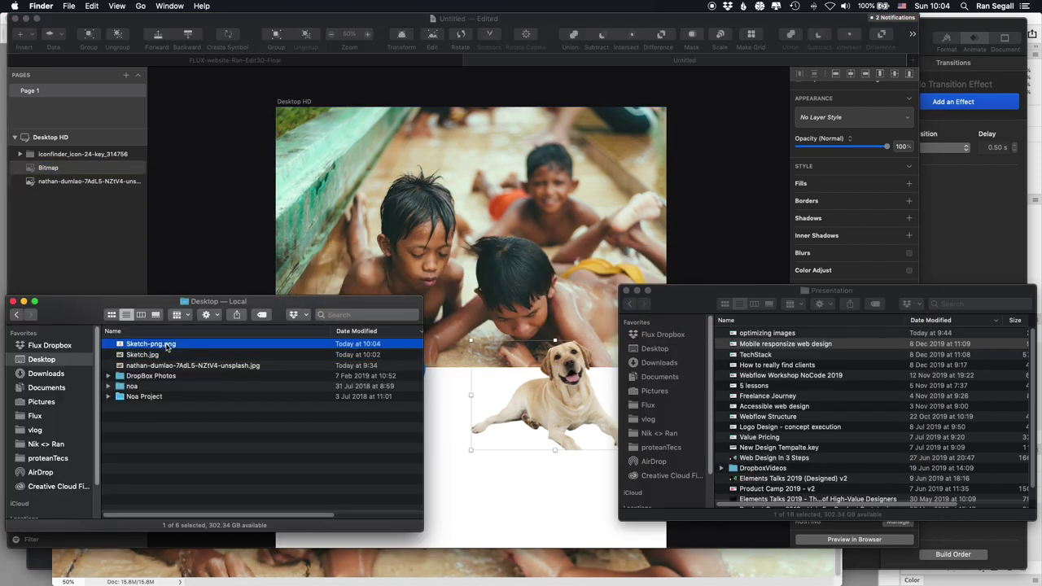
key("super+Tab")
left_click(410, 300)
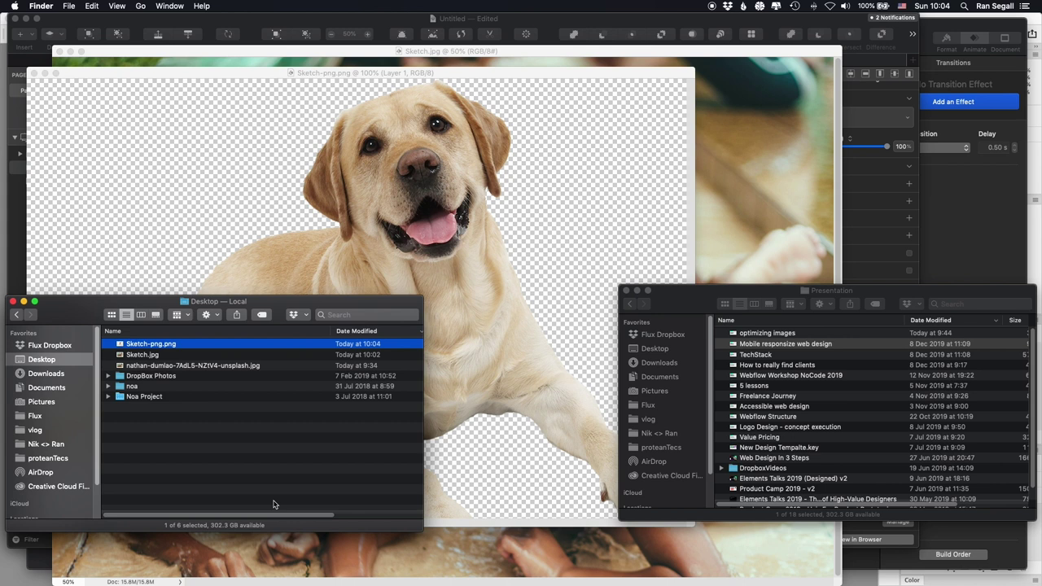
left_click_drag(276, 515, 403, 456)
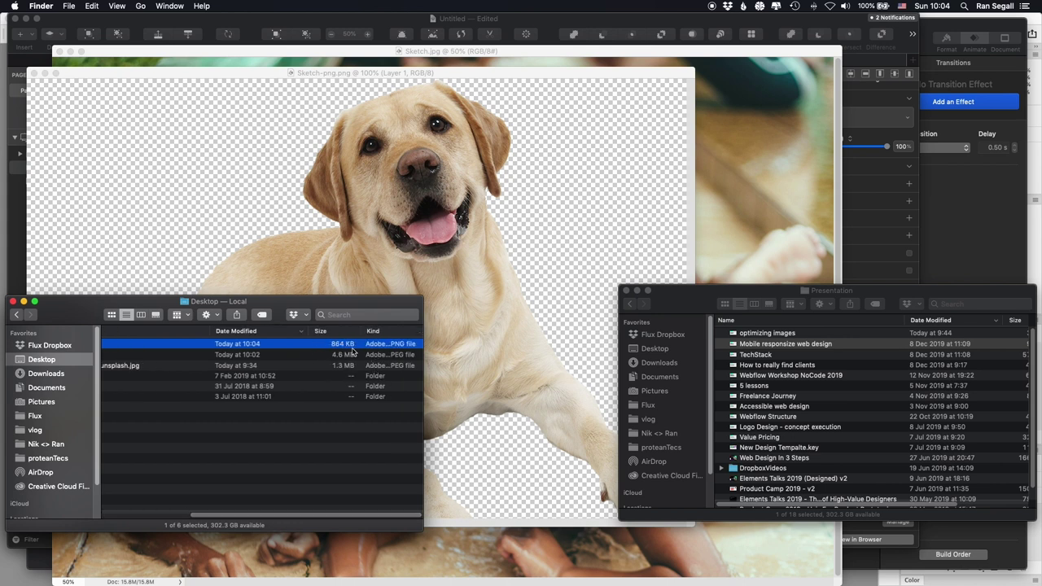
Switch to Photoshop and preview the dog image in Save for Web with the PNG-24 preset.
left_click(315, 233)
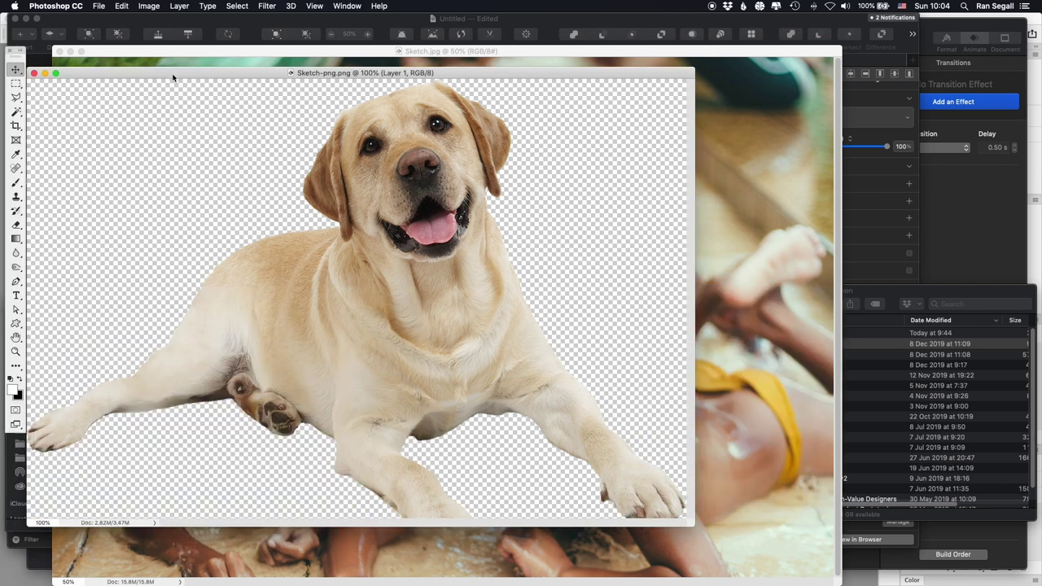
left_click_drag(173, 76, 242, 80)
key("super+alt+shift+s")
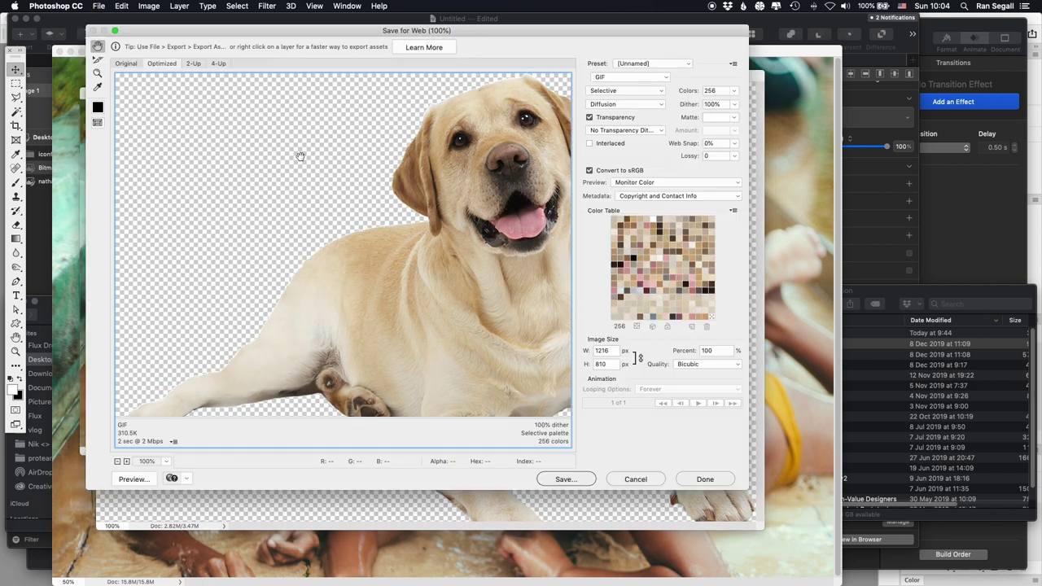
left_click(660, 64)
scroll(661, 63, "up", 3)
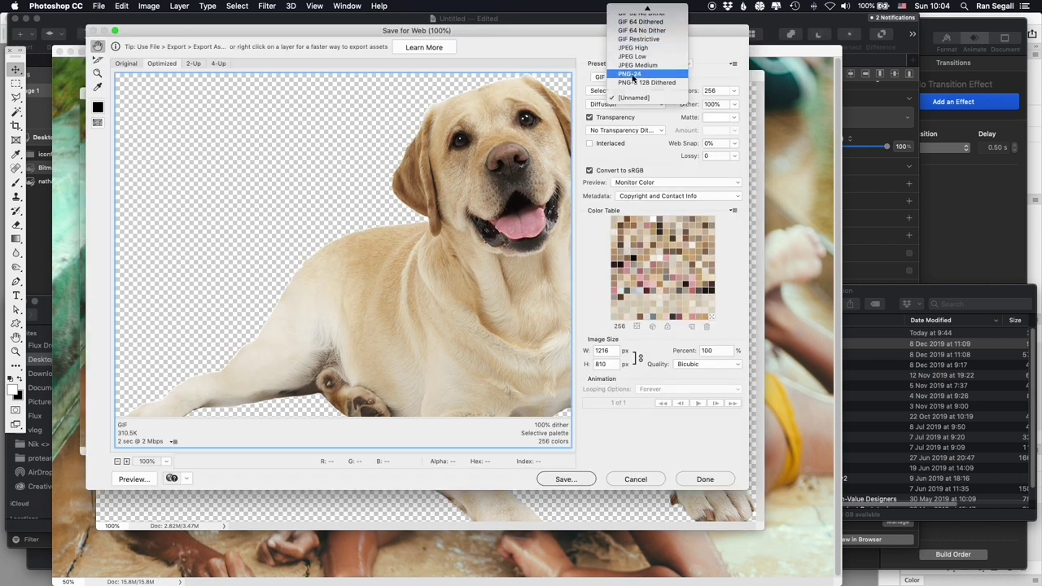
left_click(626, 74)
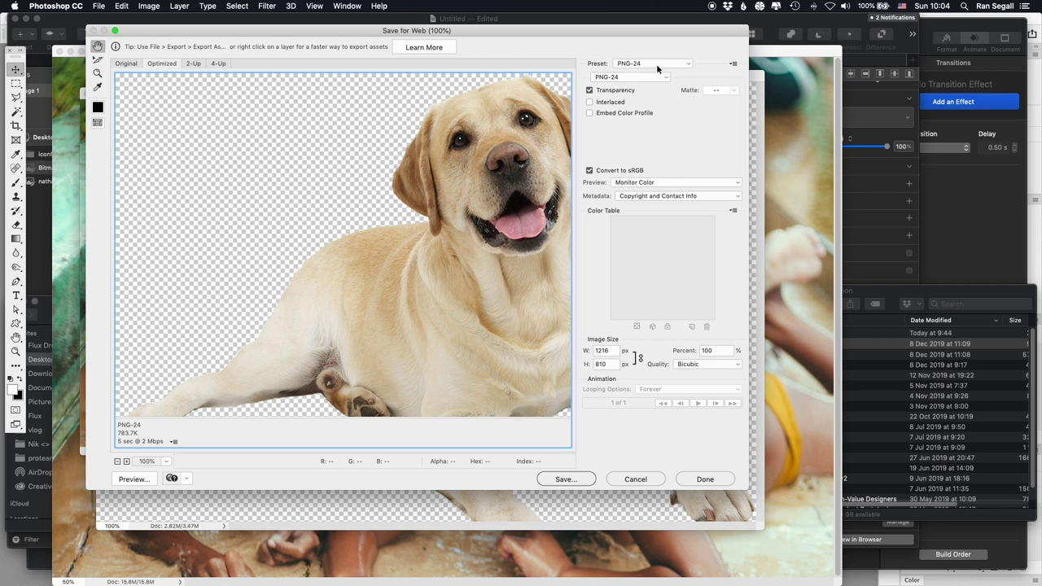
Inspect the PNG-24 preview, compare its file size with the exported file in Finder, and cancel Save for Web.
left_click_drag(367, 284, 315, 196)
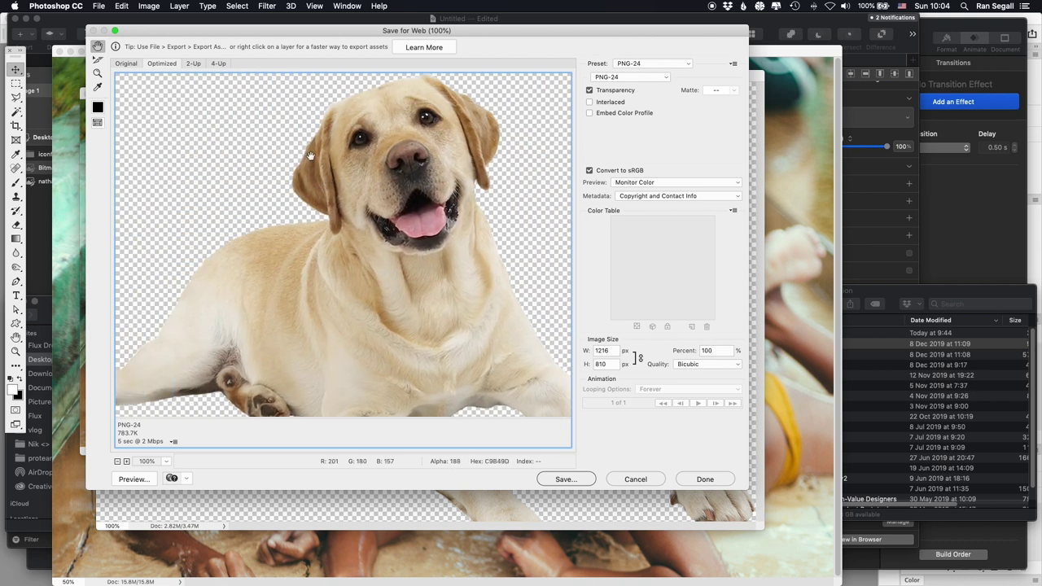
left_click_drag(482, 235, 383, 186)
left_click_drag(312, 214, 437, 259)
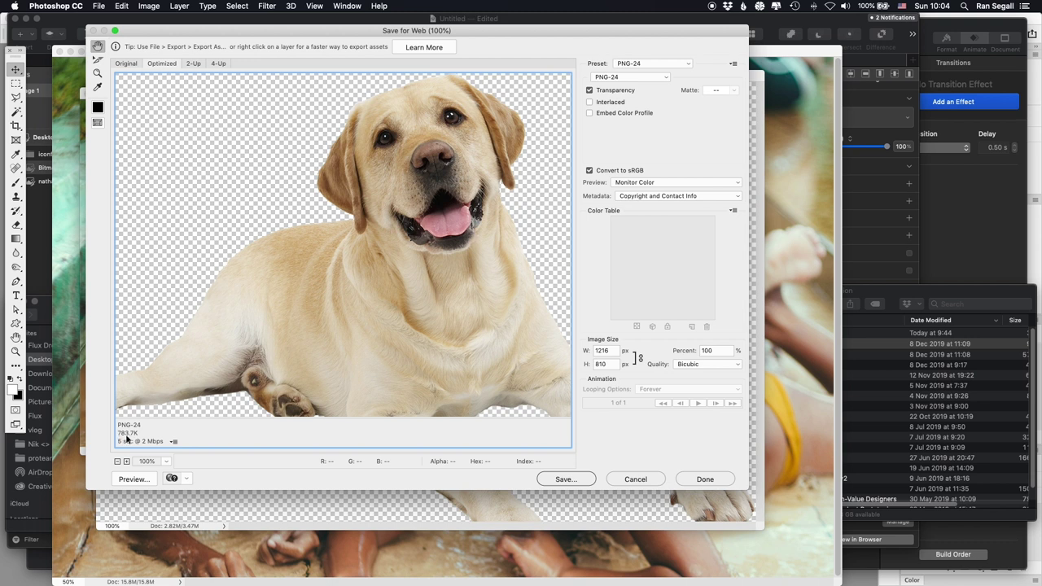
key("super+Tab")
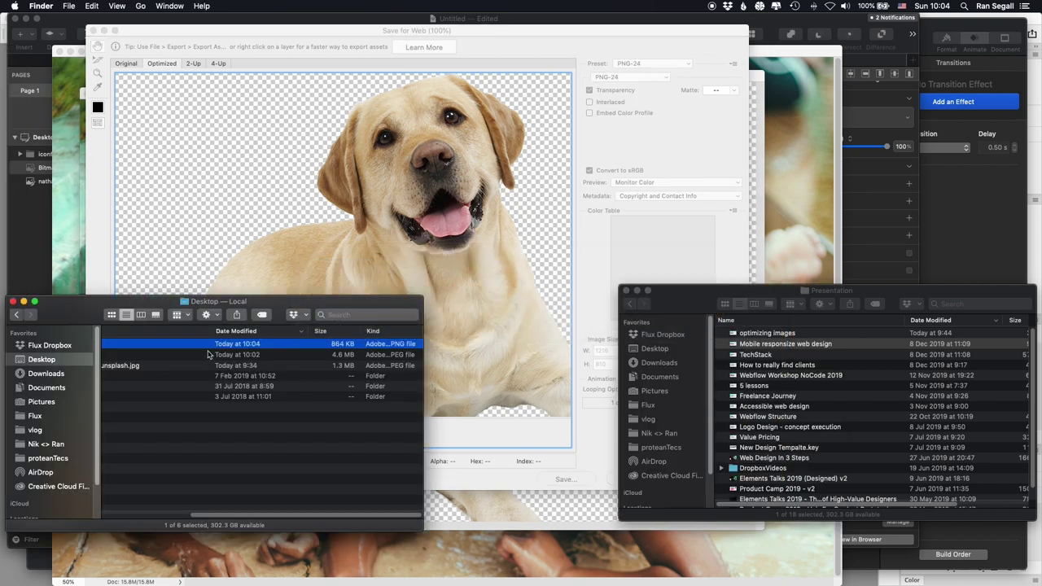
key("super+Tab")
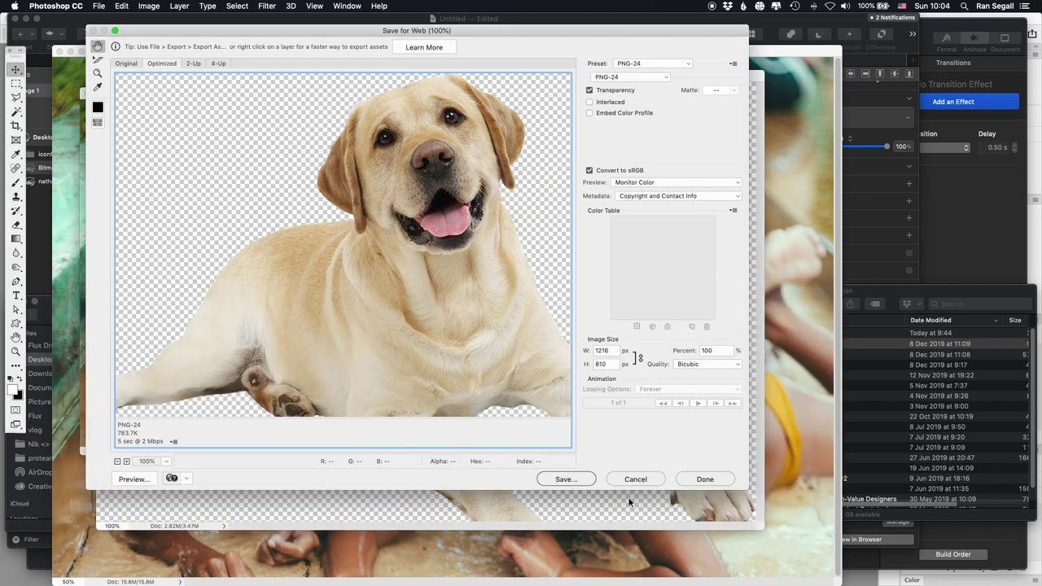
left_click_drag(396, 366, 276, 272)
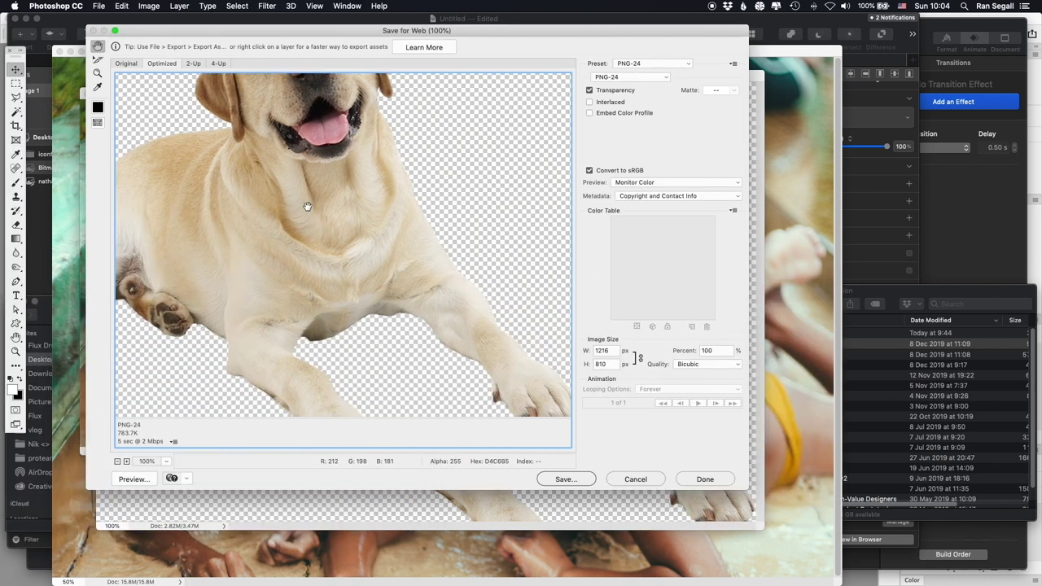
left_click_drag(281, 124, 382, 276)
left_click(642, 479)
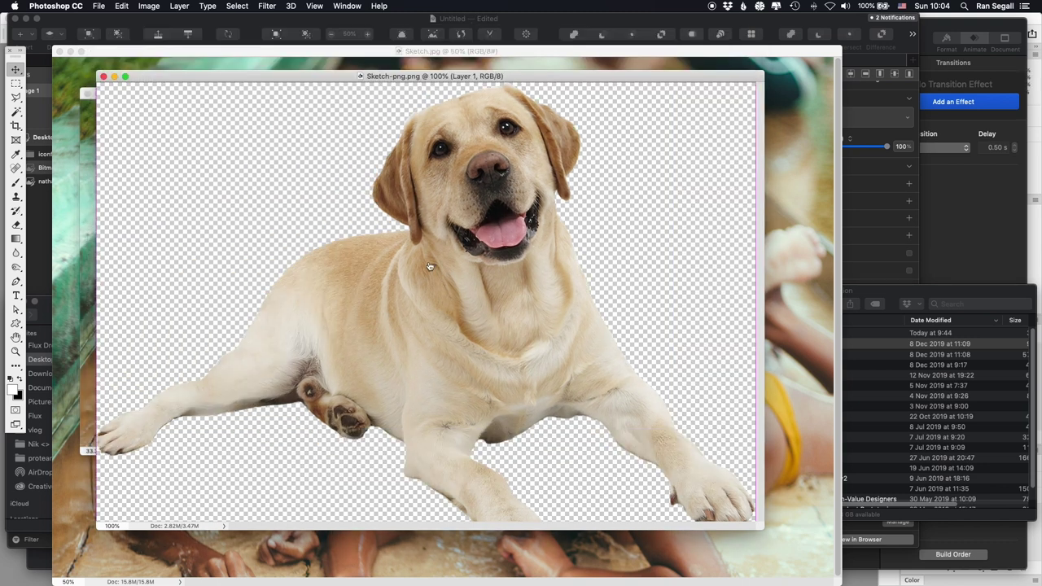
Switch to Chrome, search for tinypng, and open the TinyPNG website.
key("super+Tab")
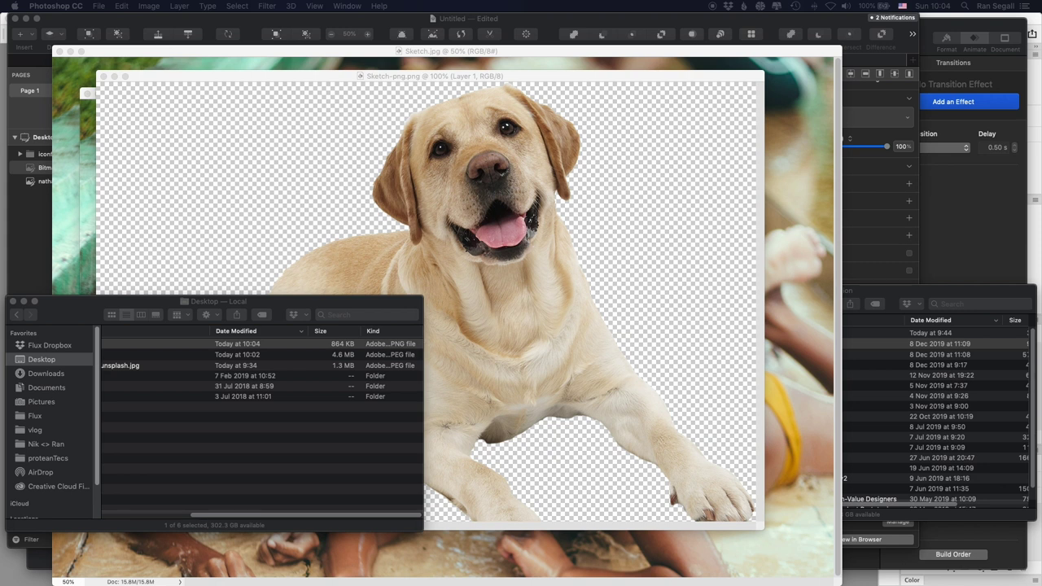
type("tinypng")
key("Return")
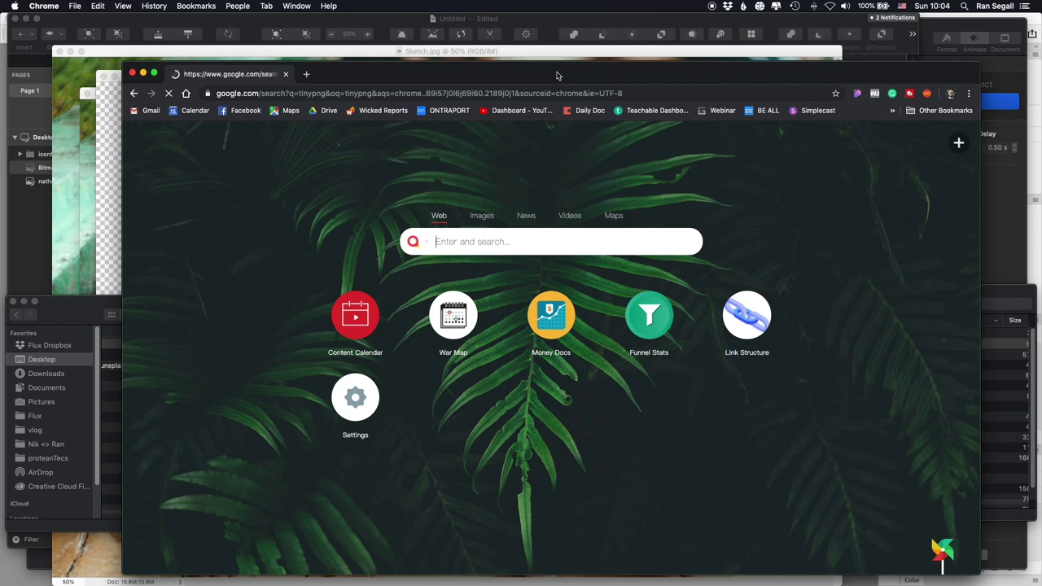
left_click_drag(468, 75, 462, 27)
left_click(271, 174)
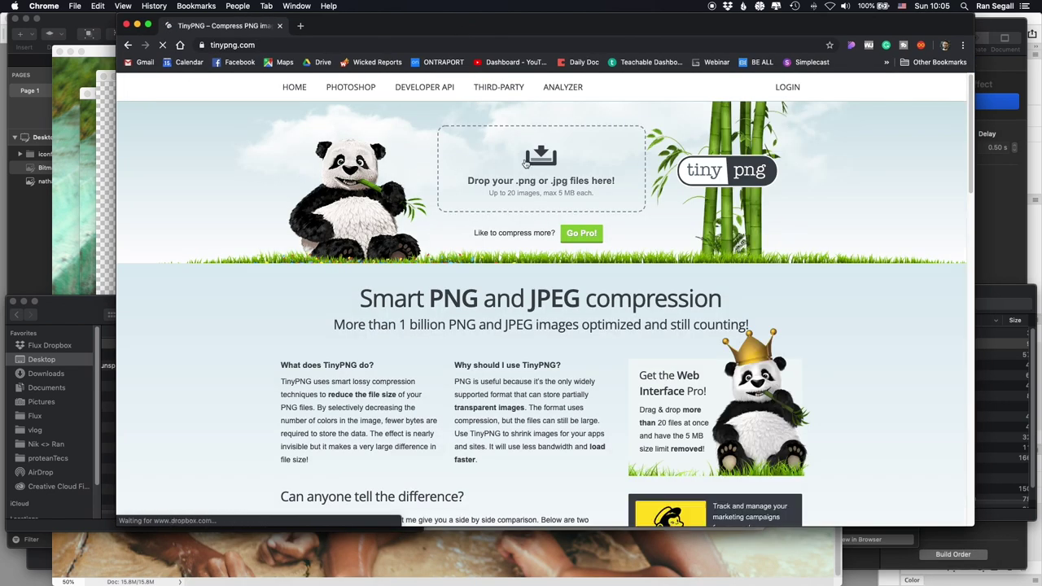
Upload Sketch-png.png from the Desktop to TinyPNG for compression.
left_click(525, 163)
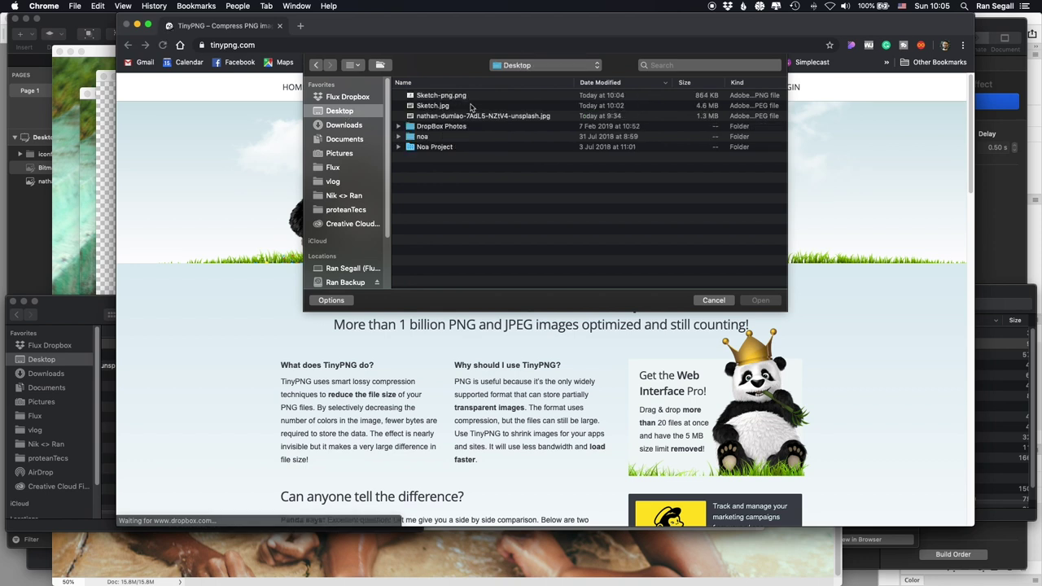
left_click(446, 96)
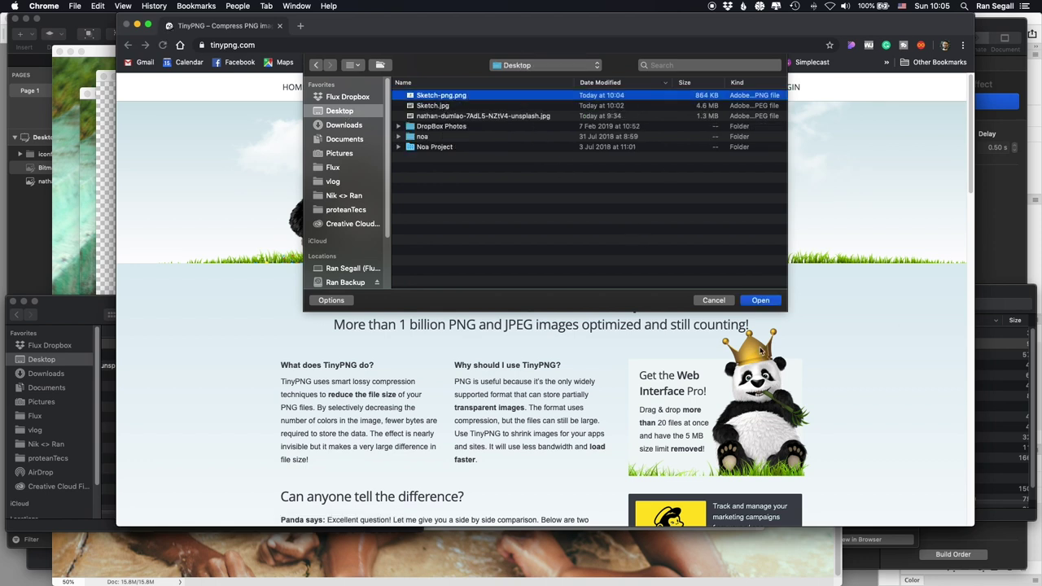
left_click(753, 301)
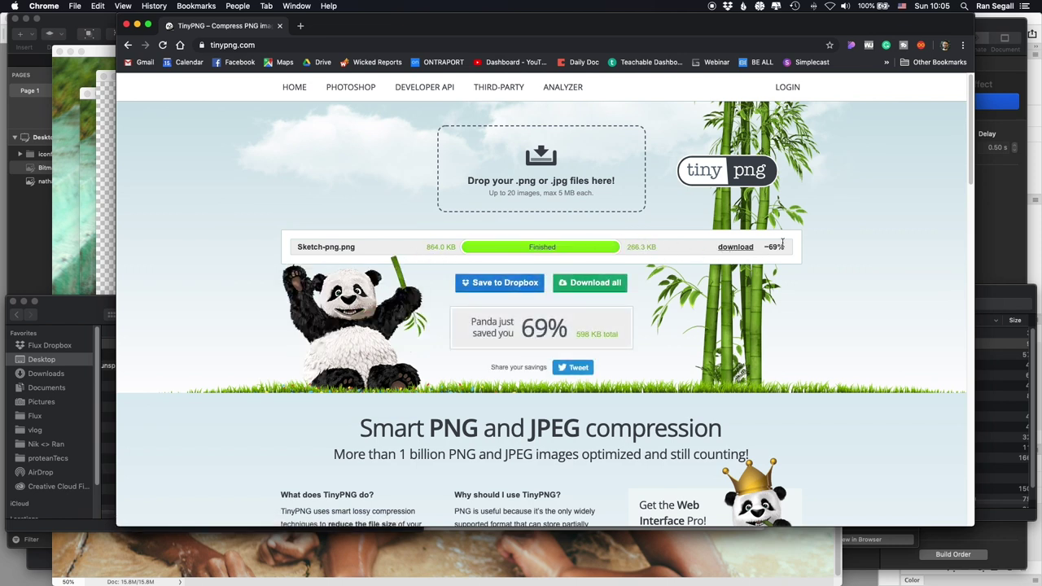
Download the compressed image to the Desktop as Sketch-png (1) and open it in Photoshop.
left_click(735, 247)
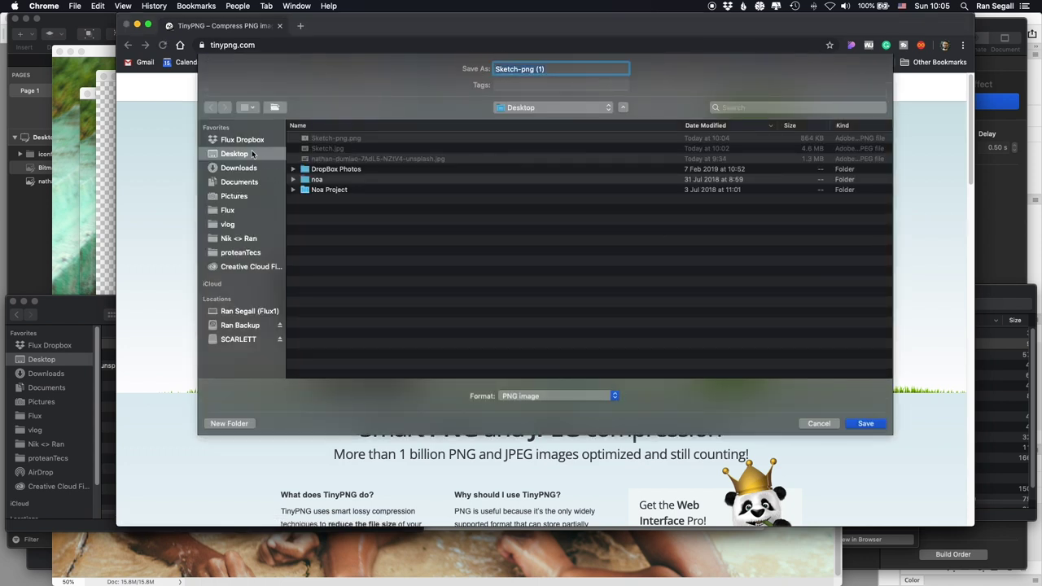
key("Return")
left_click(181, 516)
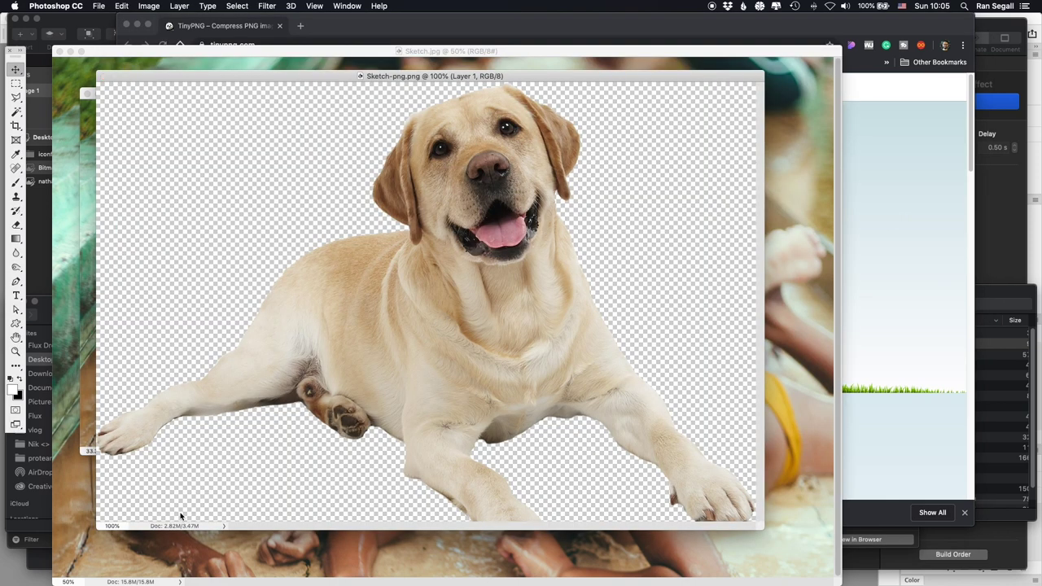
Compare the original and compressed dog PNGs side by side, and inspect the compressed copy in its own floating window.
mouse_move(216, 90)
left_mouse_down()
mouse_move(371, 111)
mouse_move(526, 108)
mouse_move(565, 166)
left_mouse_up()
left_click_drag(364, 73, 206, 76)
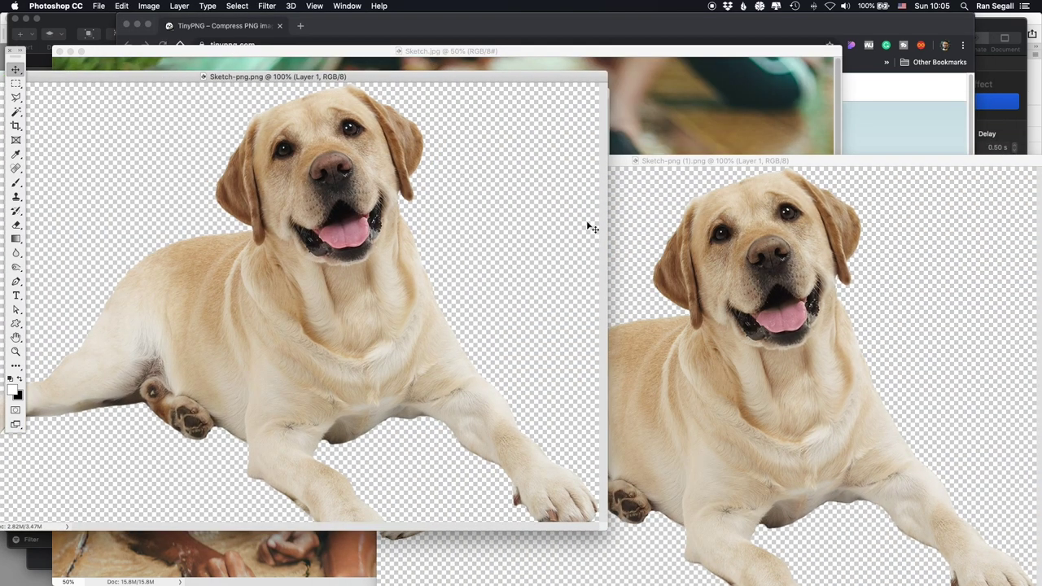
left_click(670, 184)
mouse_move(656, 163)
left_mouse_down()
mouse_move(667, 86)
mouse_move(681, 63)
left_mouse_up()
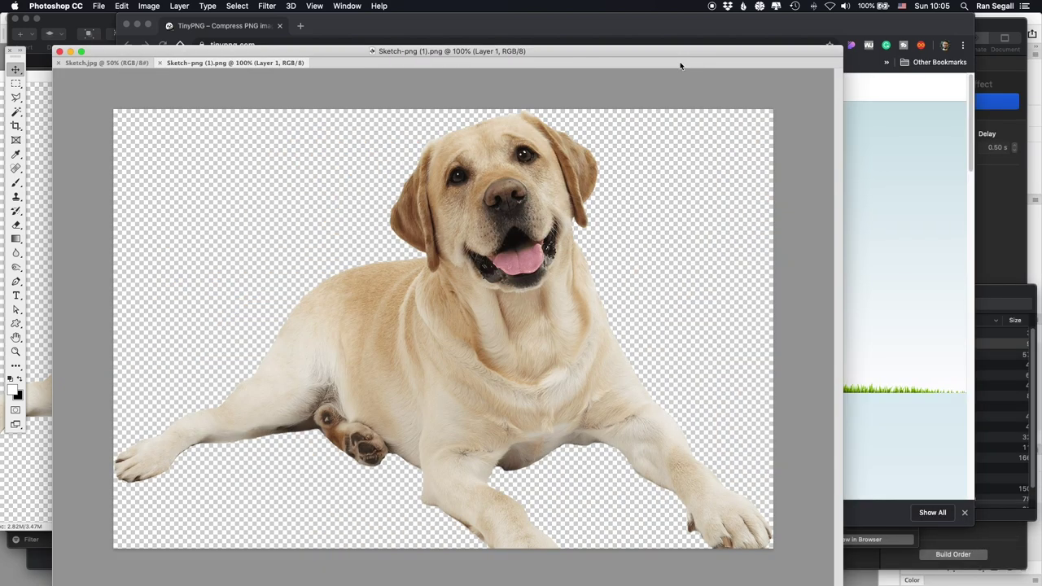
left_click(99, 64)
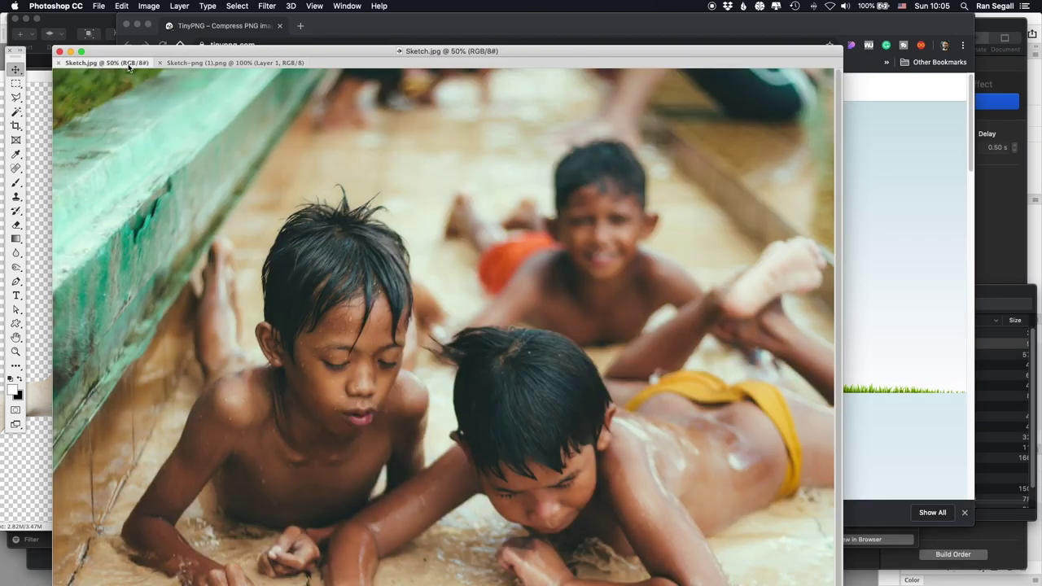
left_click(200, 64)
mouse_move(200, 64)
left_mouse_down()
mouse_move(233, 151)
mouse_move(310, 139)
mouse_move(277, 41)
left_mouse_up()
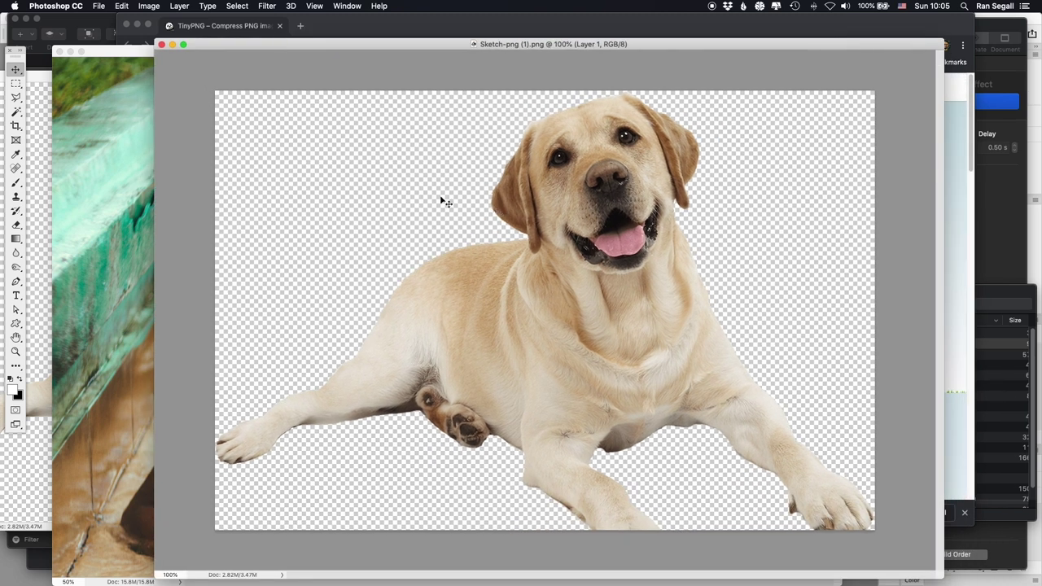
left_click_drag(492, 275, 457, 296)
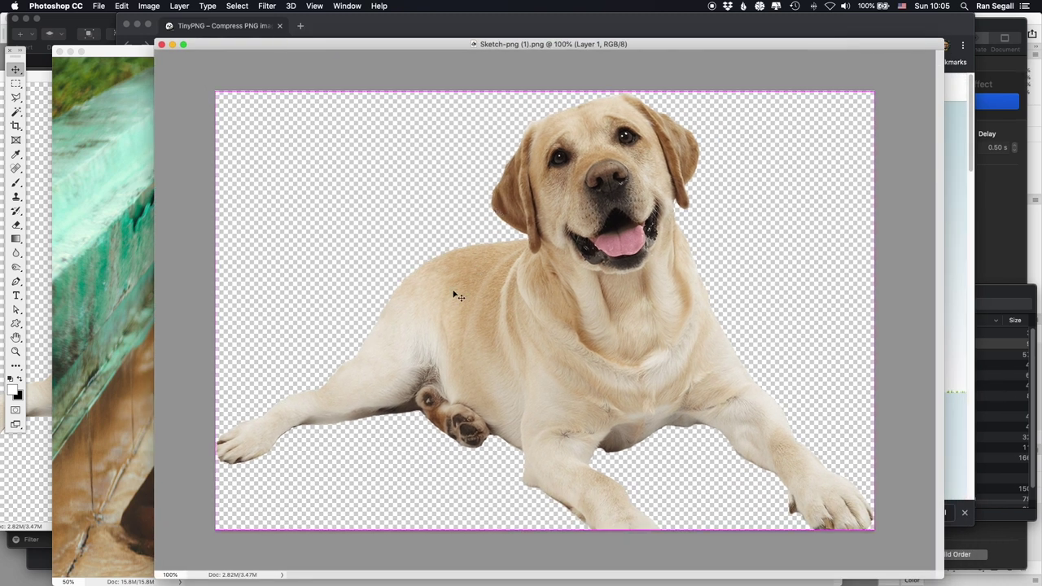
Switch to Keynote and play the presentation from the "Make Sure File Is Best Compressed" slide.
key("super+Tab")
key("super+Tab")
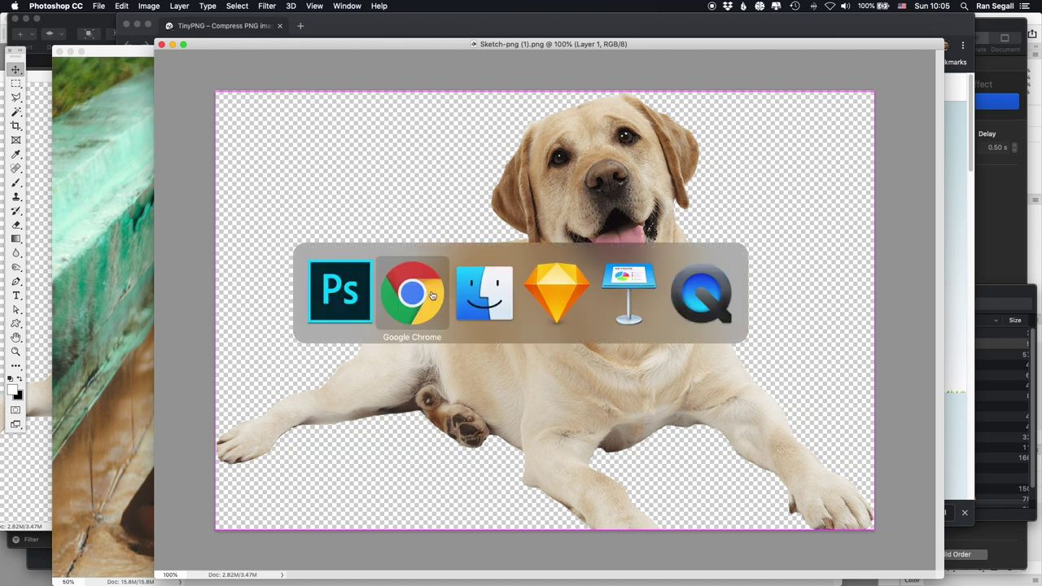
left_click(610, 286)
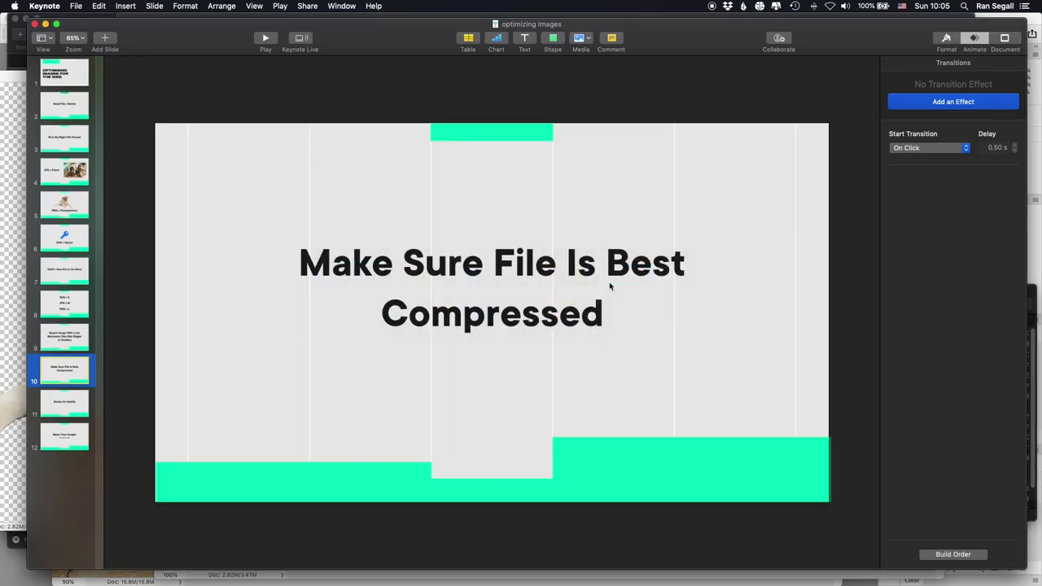
left_click(259, 39)
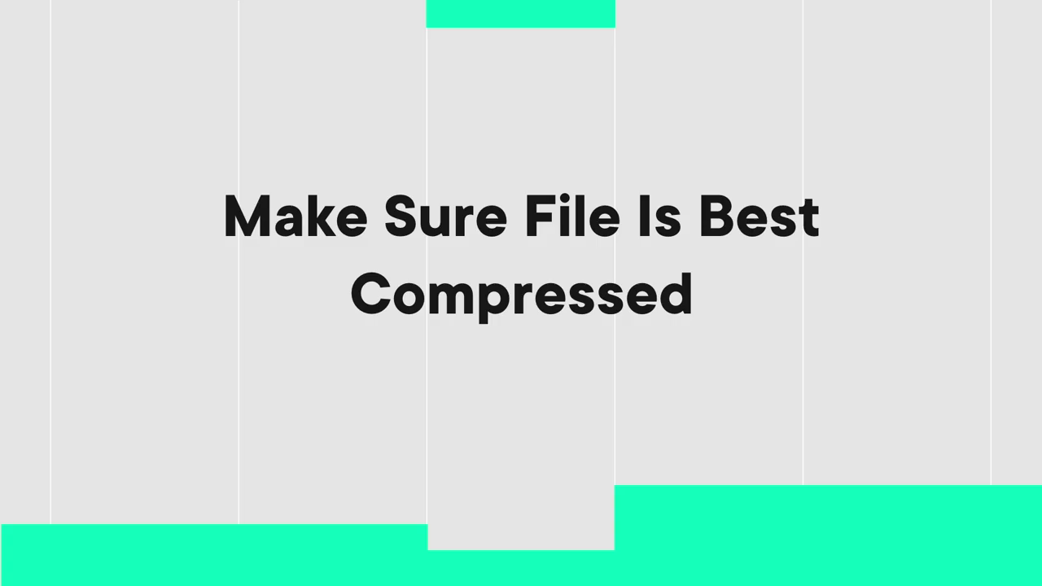